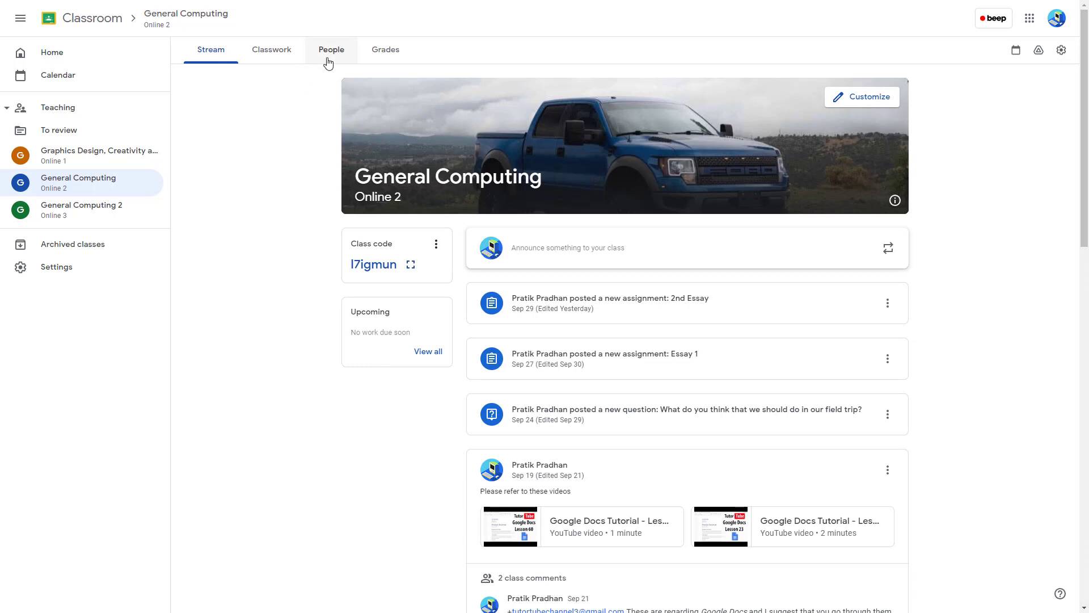
- Examine the General Computing class's grades, including the overall and per-assignment grades, and return to the class stream
{"action": "left_click", "coordinate": [372, 59]}
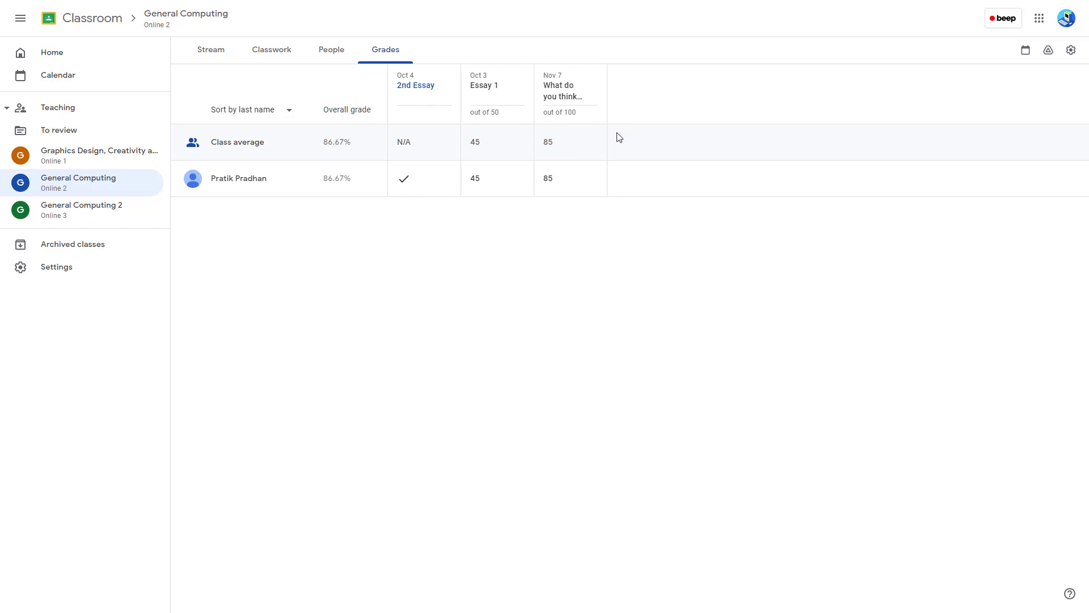
{"action": "left_click", "coordinate": [218, 51]}
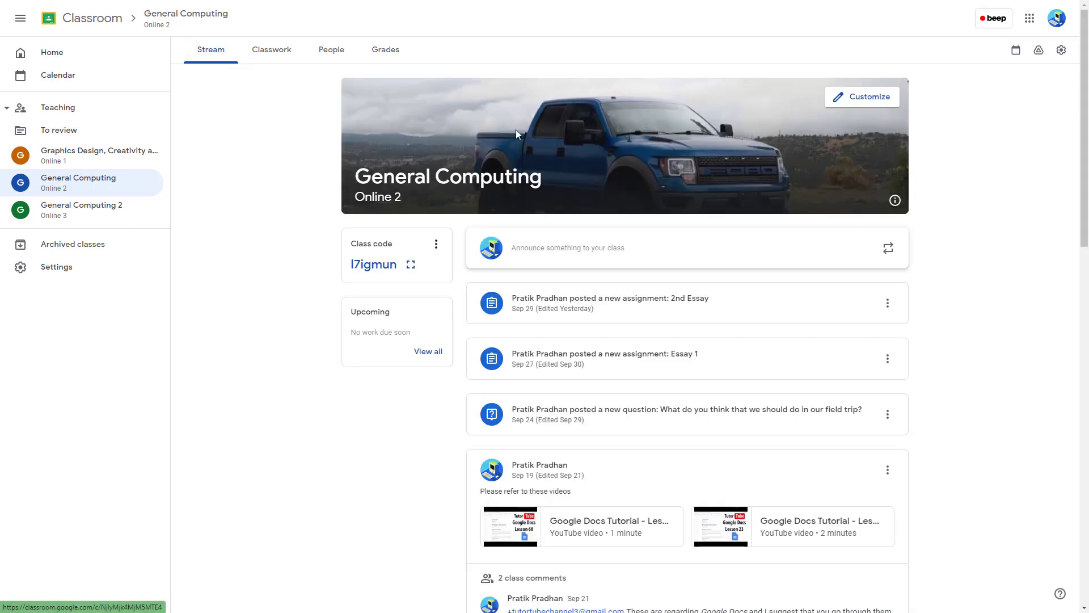
- Open the General Computing class settings and add a blank grade category in the Grading section
{"action": "left_click", "coordinate": [1061, 52]}
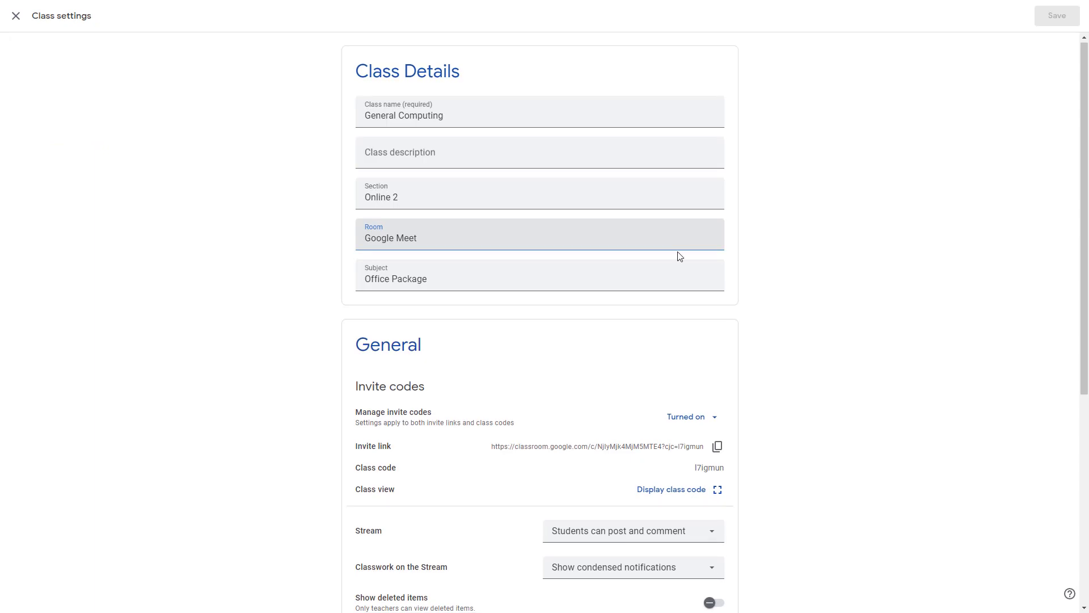
{"action": "scroll", "coordinate": [675, 264], "scroll_direction": "down", "scroll_amount": 5}
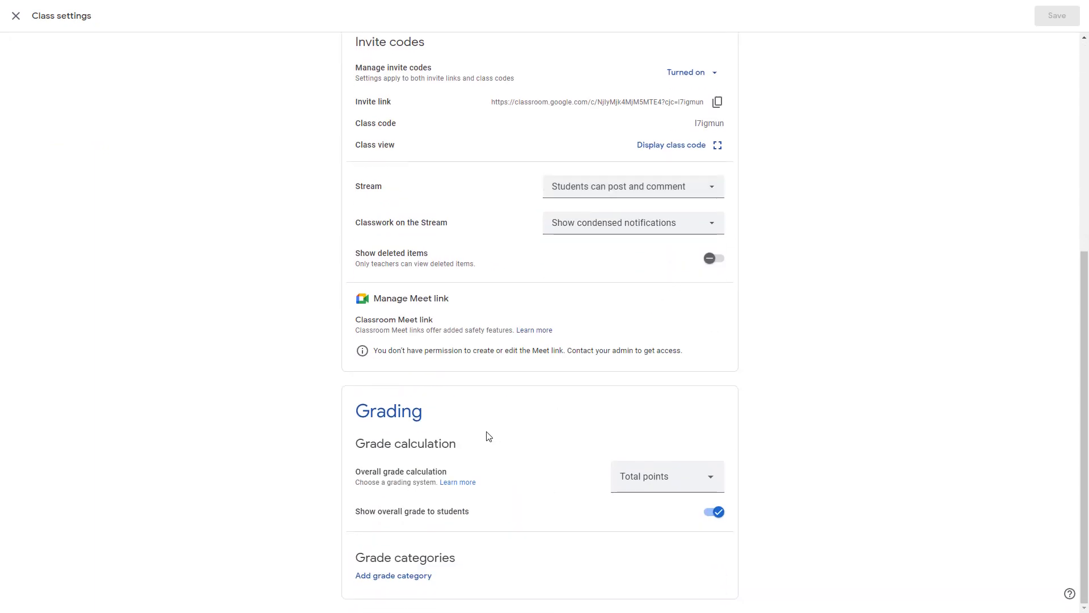
{"action": "left_click", "coordinate": [380, 580]}
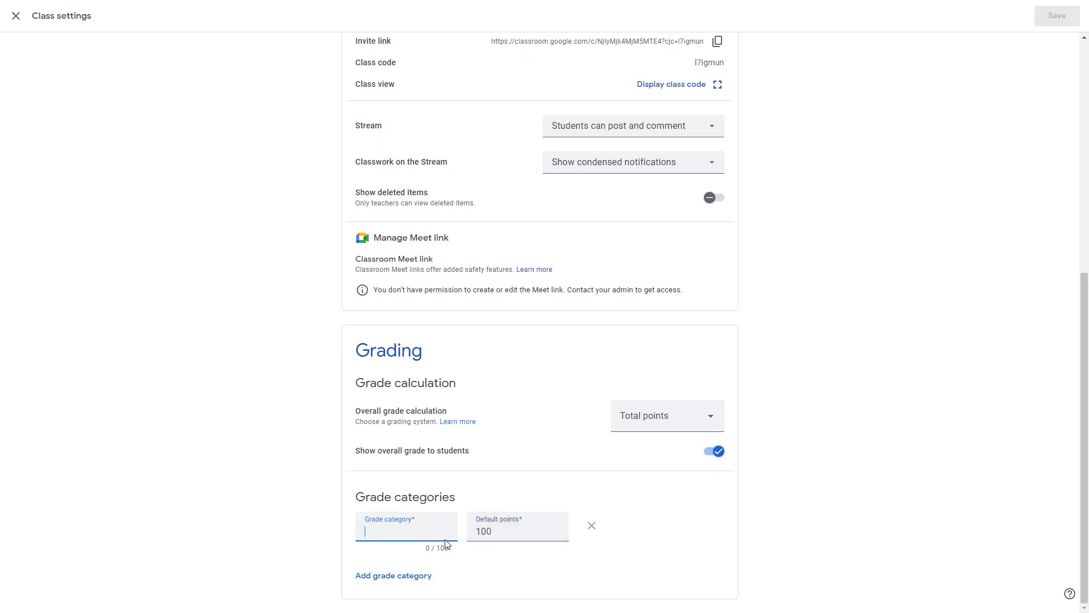
- Try the overall grade calculation options Weighted by category, No overall grade and Total points
{"action": "left_click", "coordinate": [652, 423]}
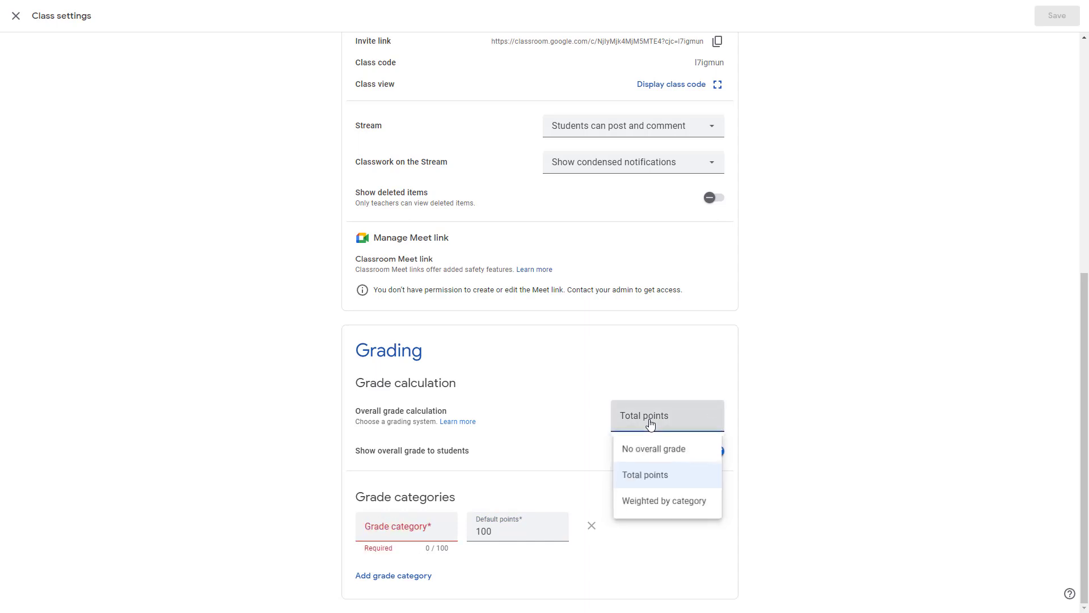
{"action": "left_click", "coordinate": [646, 510]}
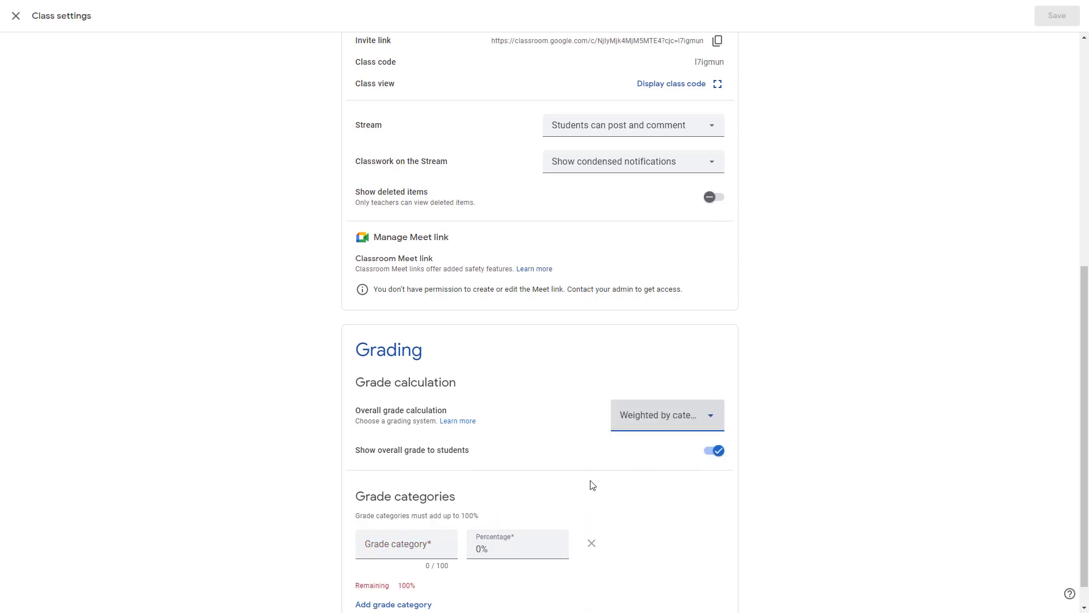
{"action": "scroll", "coordinate": [592, 485], "scroll_direction": "down", "scroll_amount": 1}
{"action": "left_click", "coordinate": [658, 388]}
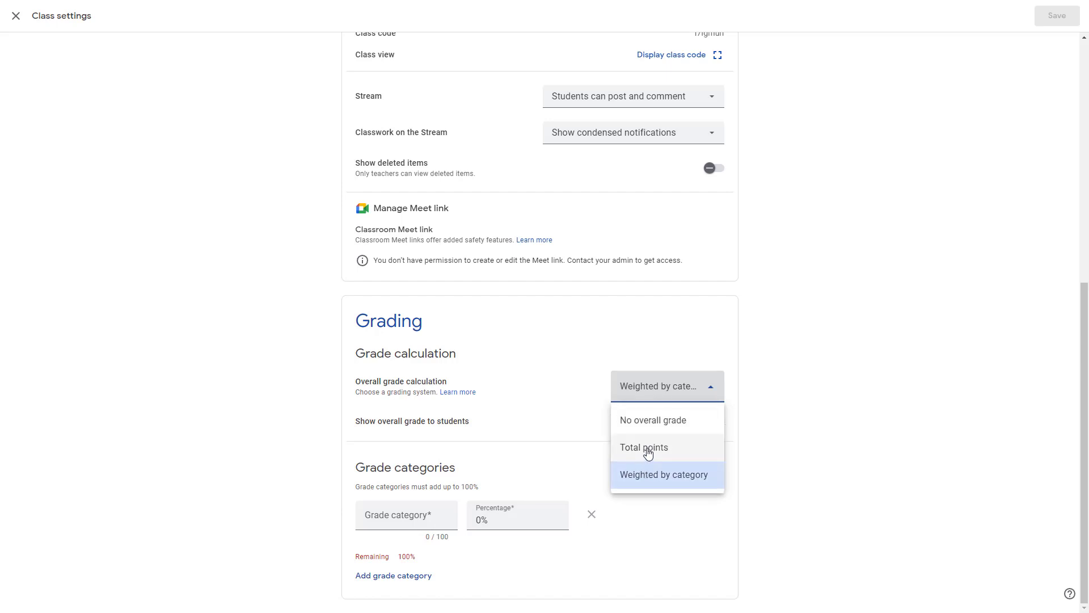
{"action": "left_click", "coordinate": [646, 420]}
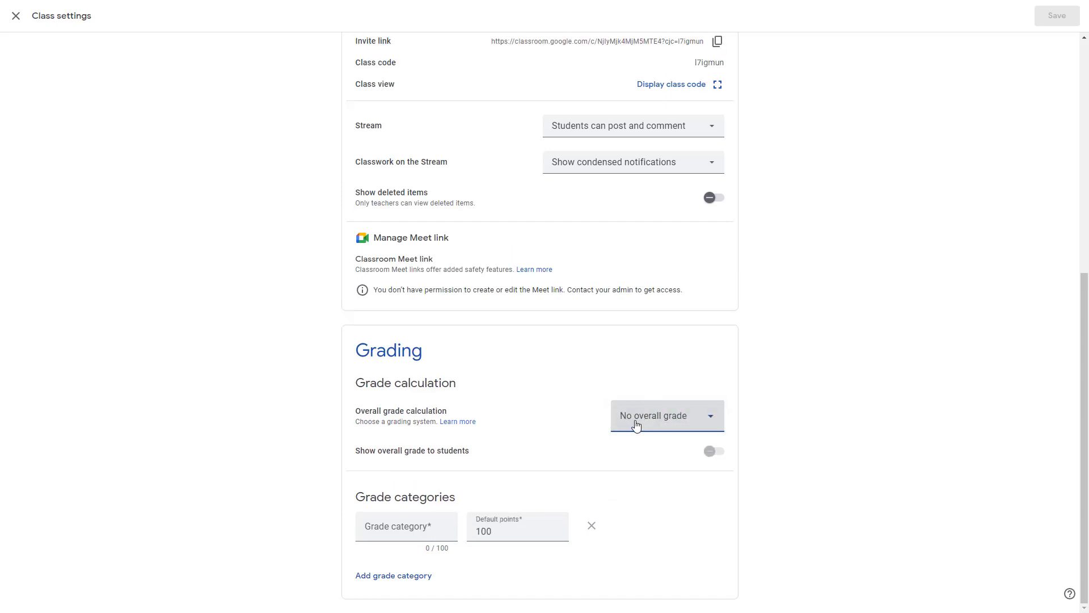
{"action": "left_click", "coordinate": [636, 427]}
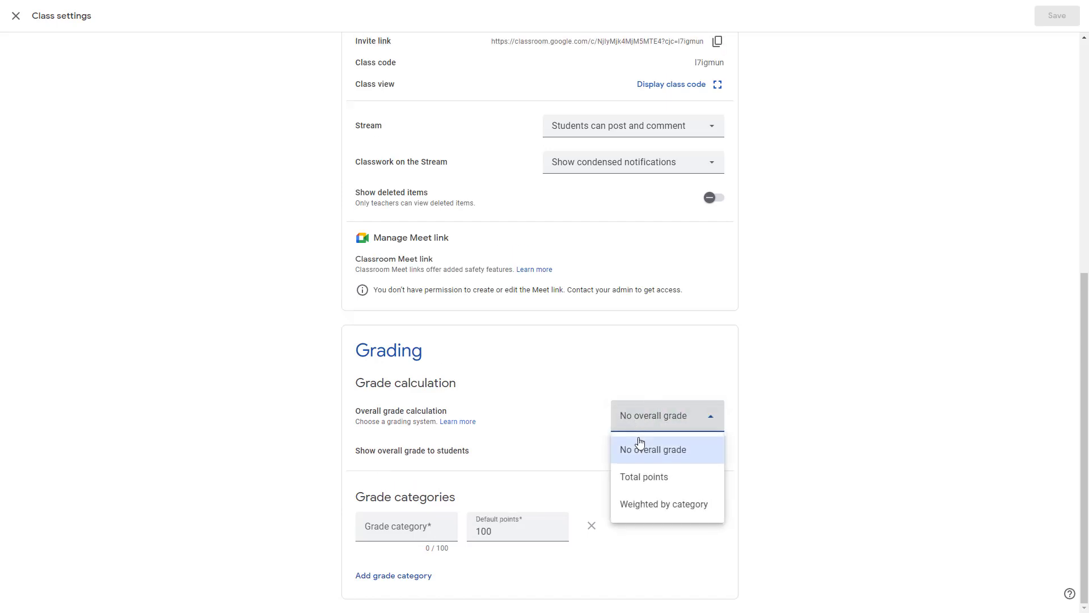
{"action": "left_click", "coordinate": [652, 484]}
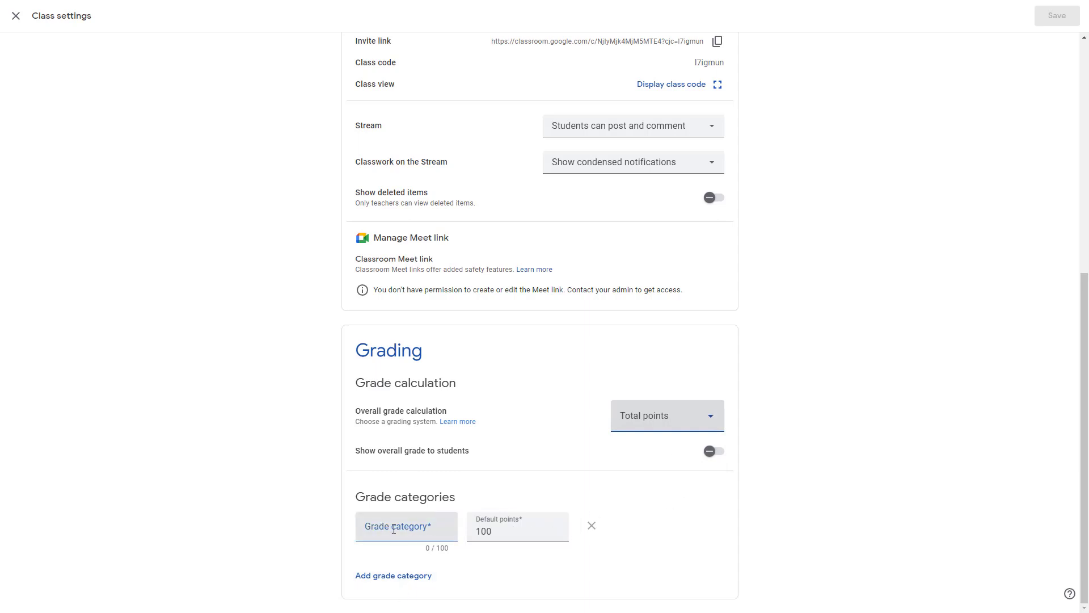
- Set the overall grade calculation to Weighted by category and turn on showing the overall grade to students
{"action": "left_click", "coordinate": [639, 423]}
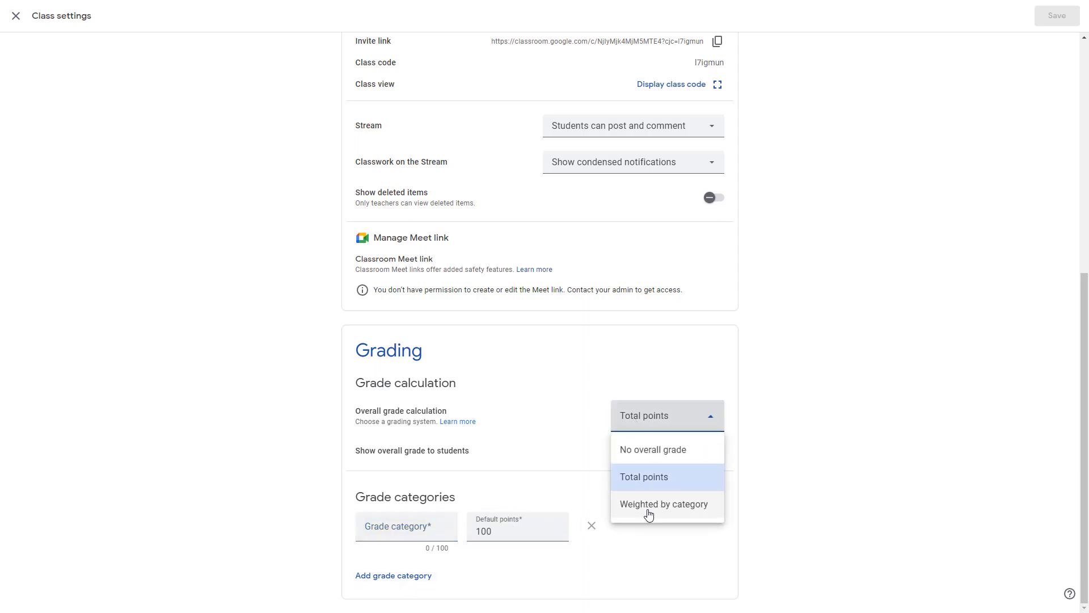
{"action": "left_click", "coordinate": [649, 513]}
{"action": "scroll", "coordinate": [584, 521], "scroll_direction": "down", "scroll_amount": 1}
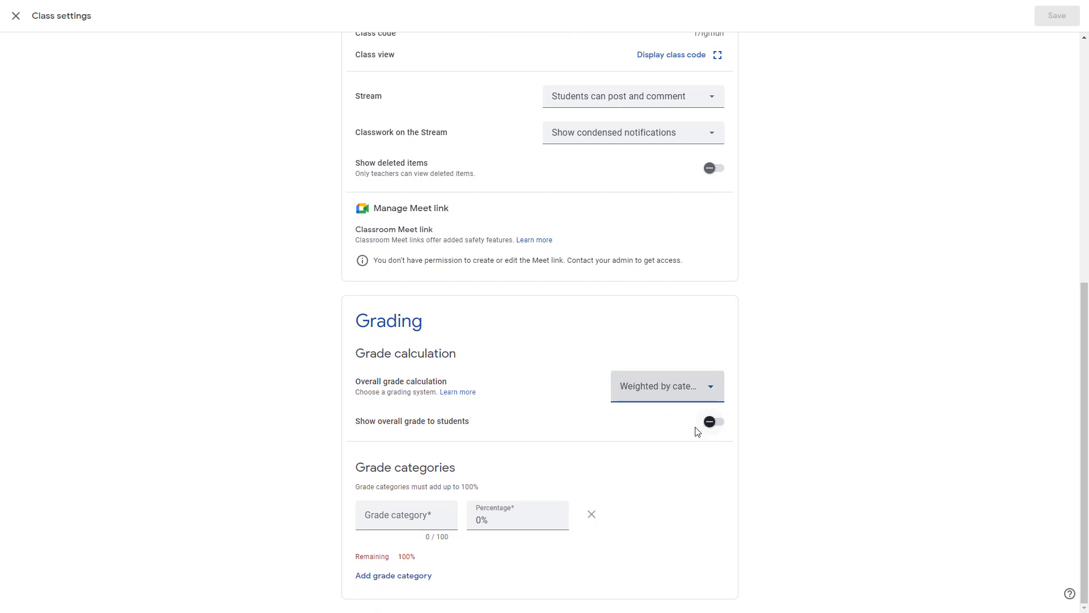
{"action": "left_click", "coordinate": [709, 423]}
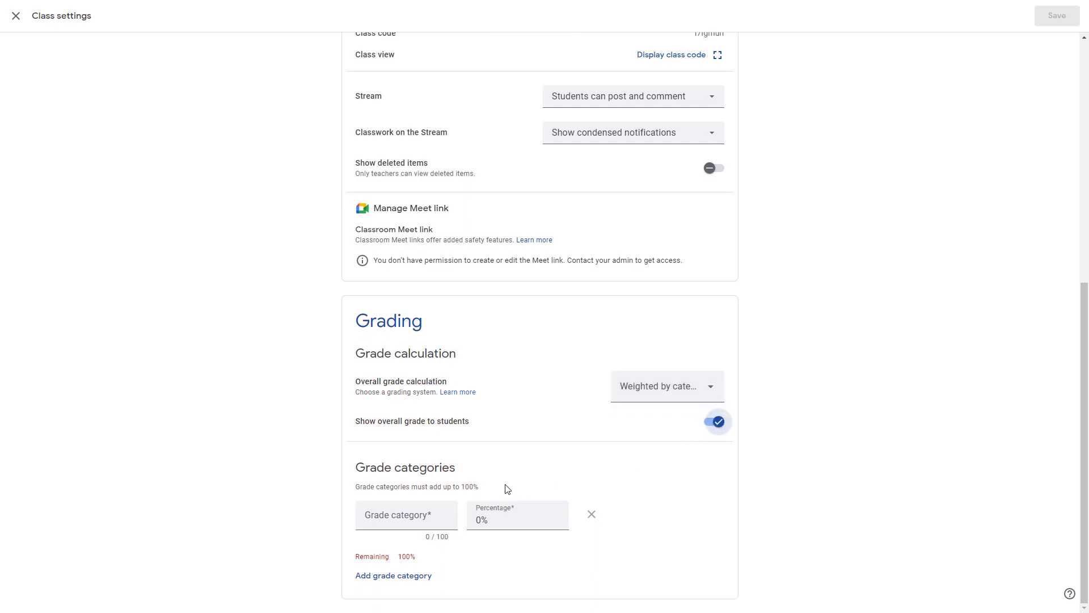
- Name the blank grade category Essay and set its percentage to 20%
{"action": "left_click", "coordinate": [400, 512]}
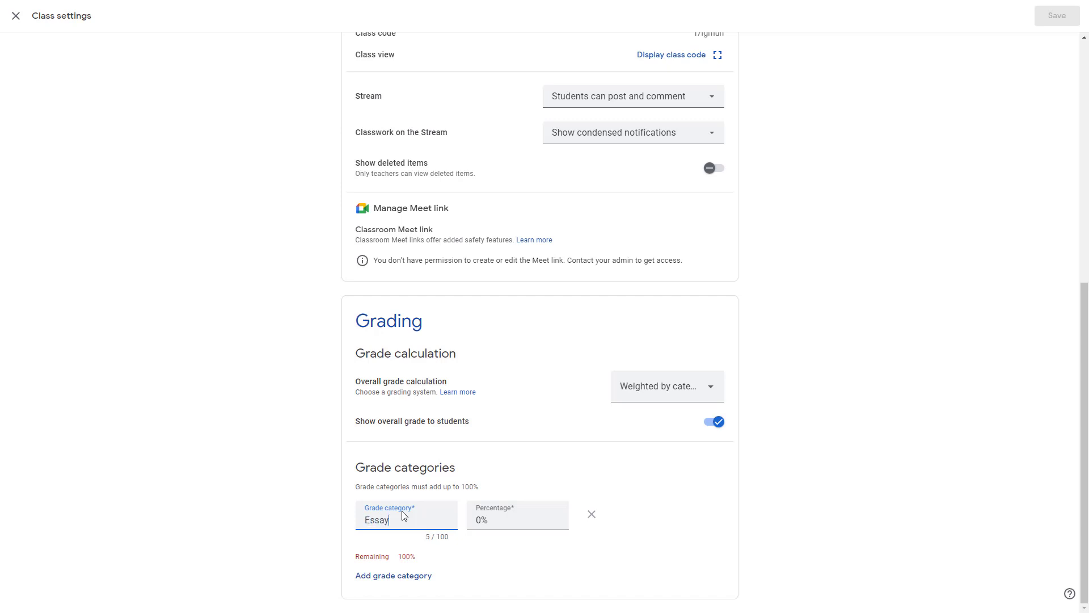
{"action": "left_click", "coordinate": [483, 521]}
{"action": "type", "text": "20"}
- Add a second grade category named Essay 2 with a percentage of 20%
{"action": "left_click", "coordinate": [403, 575]}
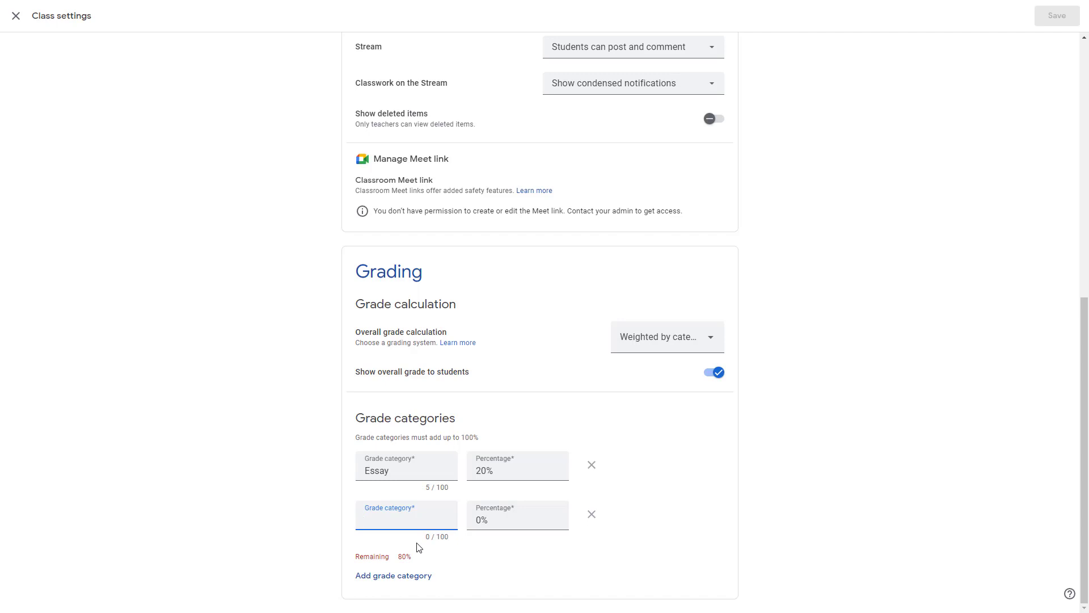
{"action": "type", "text": "Essay 2"}
{"action": "left_click", "coordinate": [476, 525]}
- Add a third grade category named Question with a percentage of 60% and save the class settings
{"action": "left_click", "coordinate": [419, 575]}
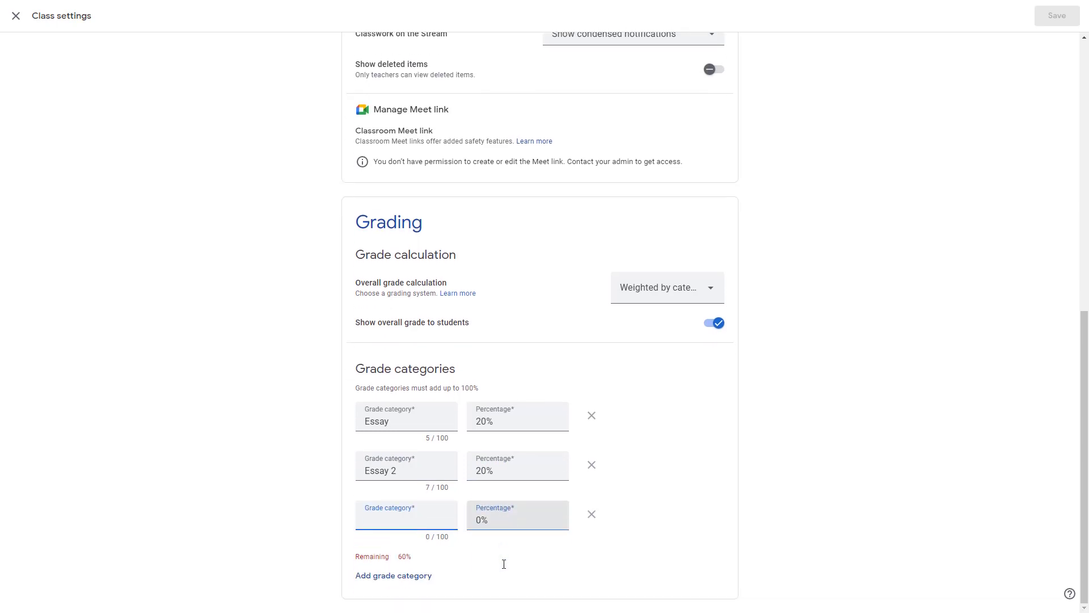
{"action": "type", "text": "Question"}
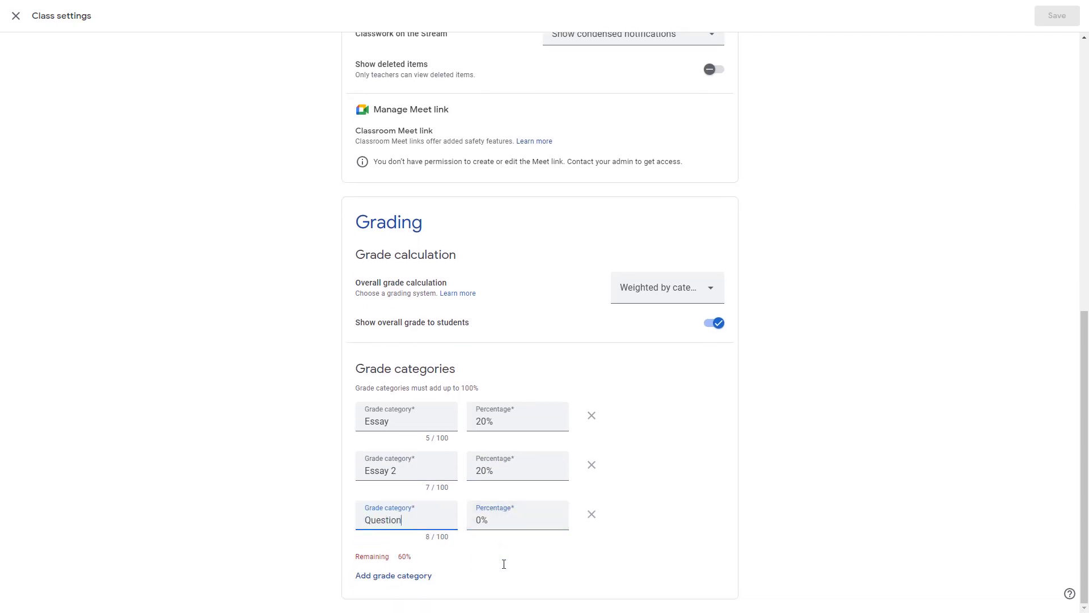
{"action": "left_click", "coordinate": [506, 524]}
{"action": "type", "text": "60"}
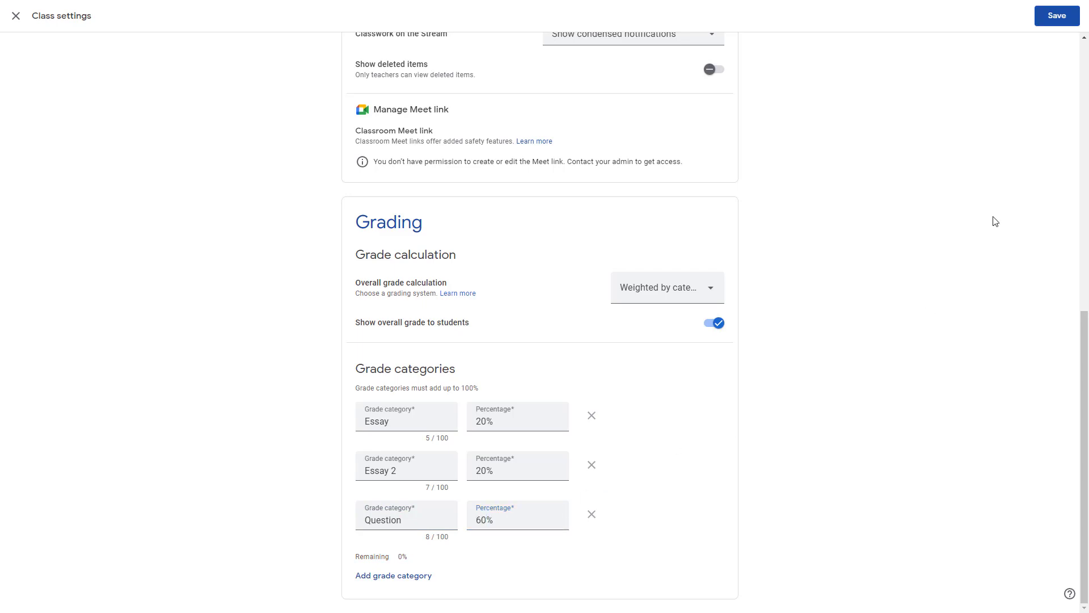
{"action": "left_click", "coordinate": [1061, 21]}
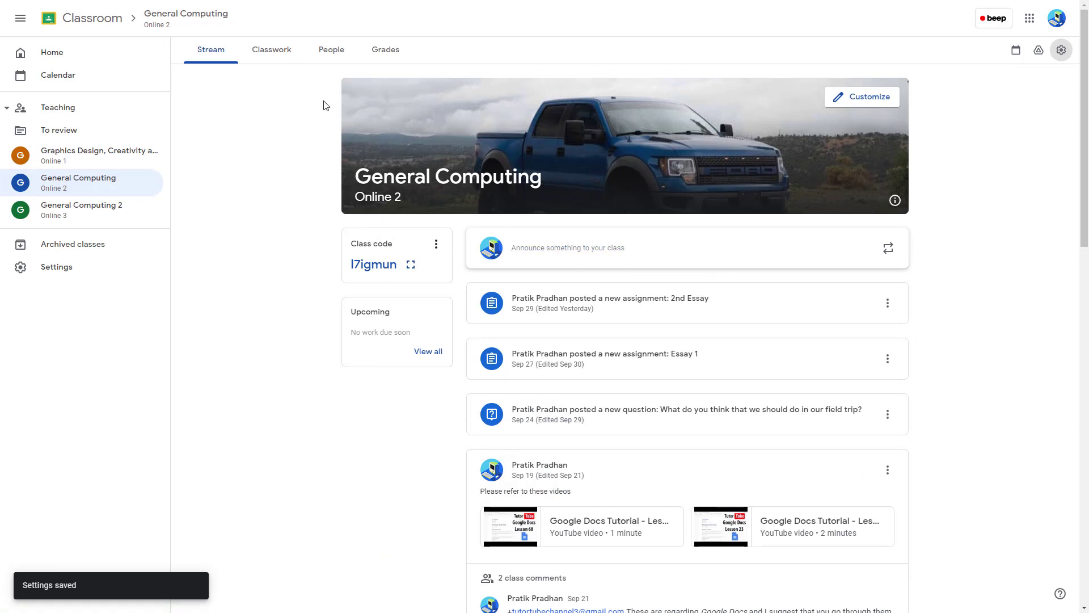
- Open the Essay 1 assignment from the classwork for editing and set its points to 100
{"action": "left_click", "coordinate": [284, 56]}
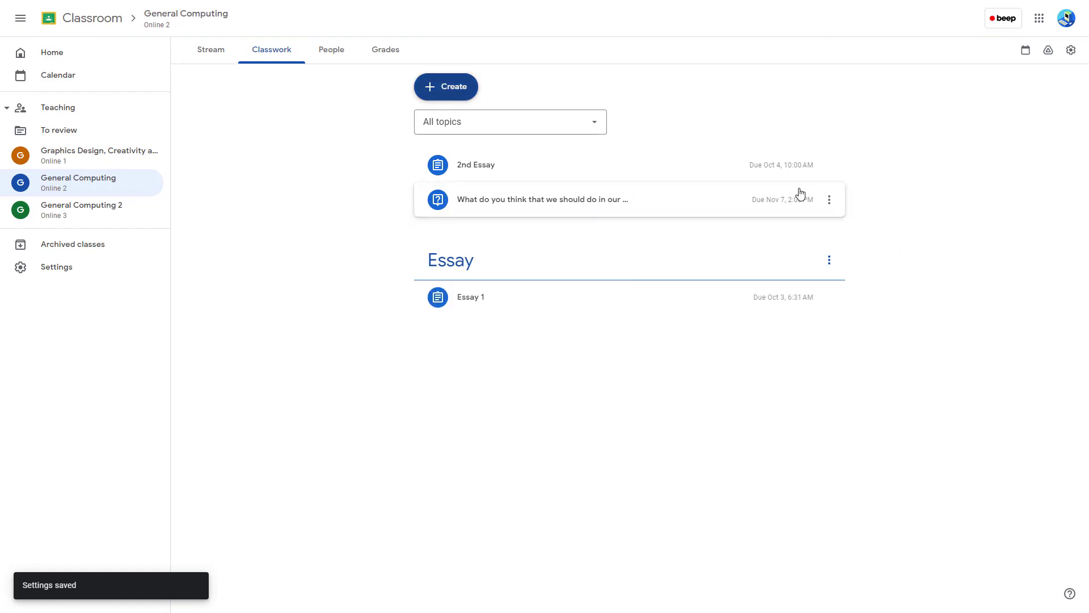
{"action": "left_click", "coordinate": [706, 310]}
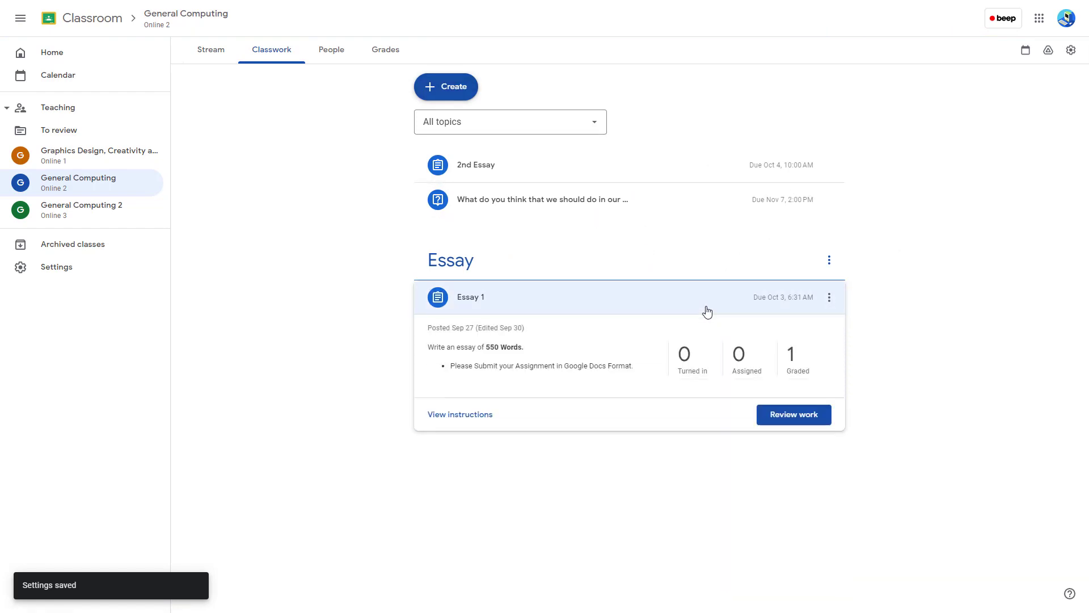
{"action": "left_click", "coordinate": [830, 300]}
{"action": "left_click", "coordinate": [804, 321]}
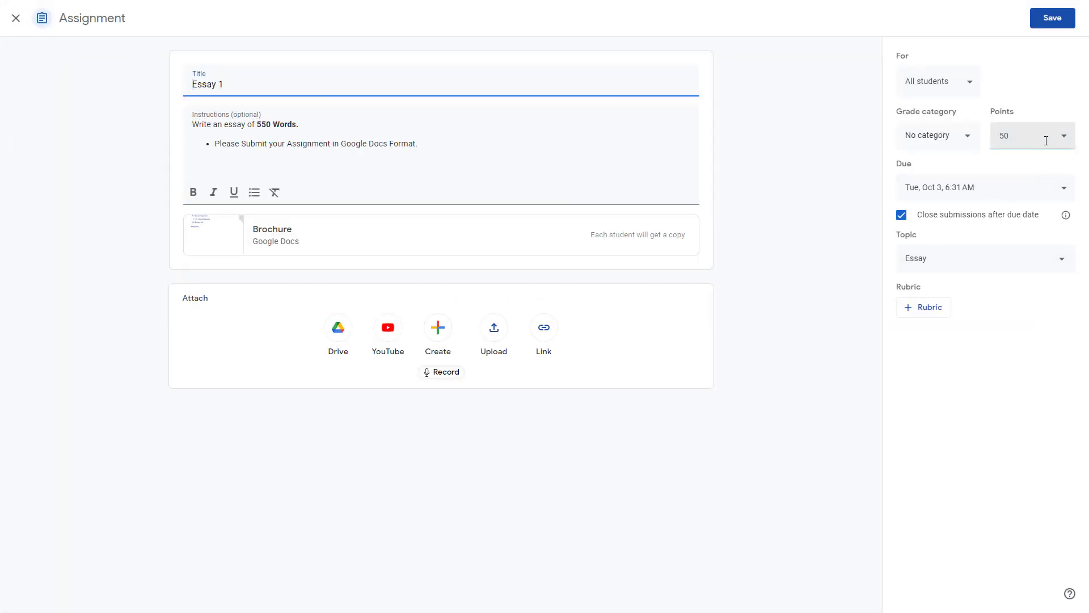
{"action": "left_click", "coordinate": [1047, 140]}
{"action": "left_click_drag", "start_coordinate": [1033, 138], "coordinate": [978, 136]}
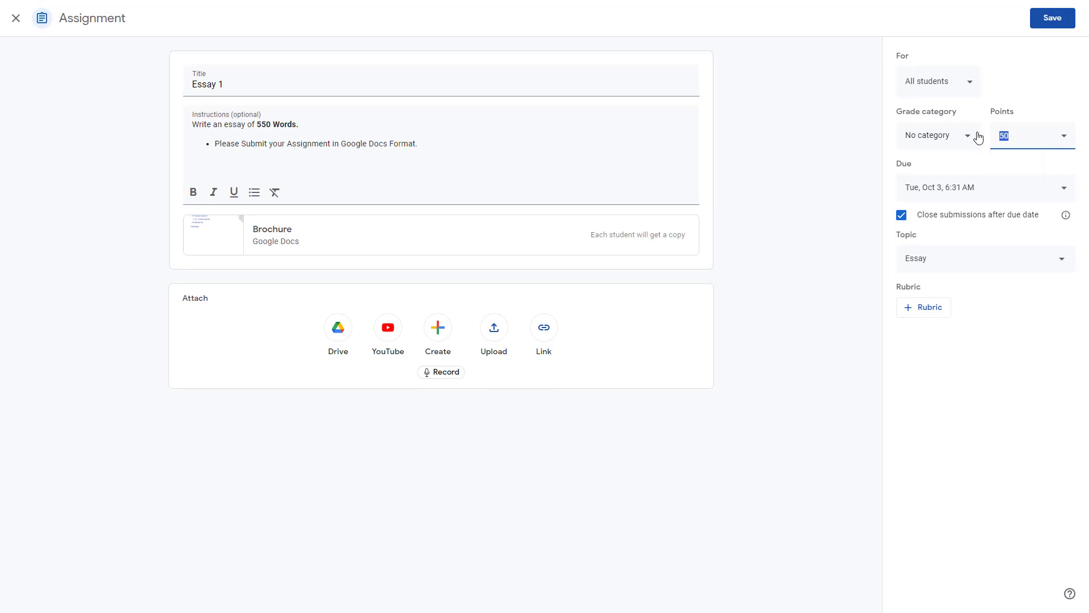
{"action": "type", "text": "100"}
{"action": "left_click", "coordinate": [988, 397]}
- Put the Essay 1 assignment in the Essay grade category and save it with the updated point value
{"action": "left_click", "coordinate": [962, 143]}
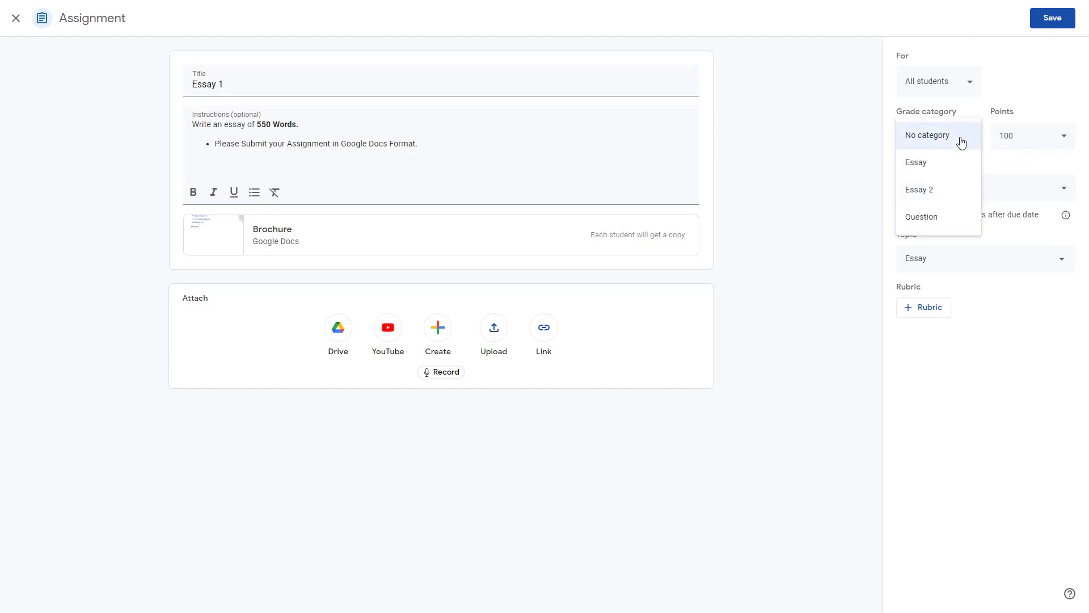
{"action": "left_click", "coordinate": [946, 162]}
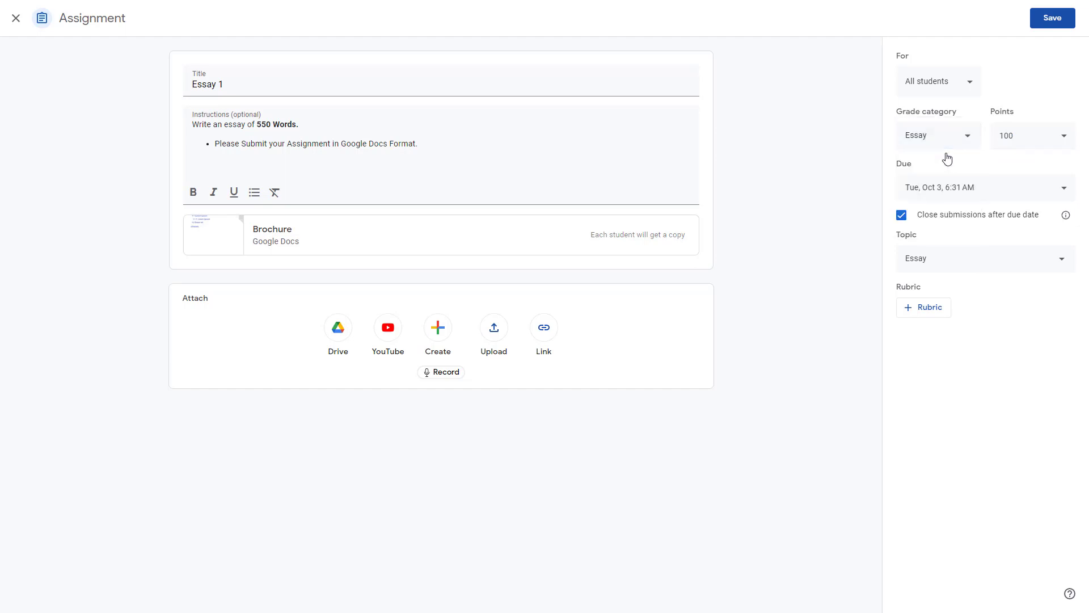
{"action": "left_click", "coordinate": [1049, 24]}
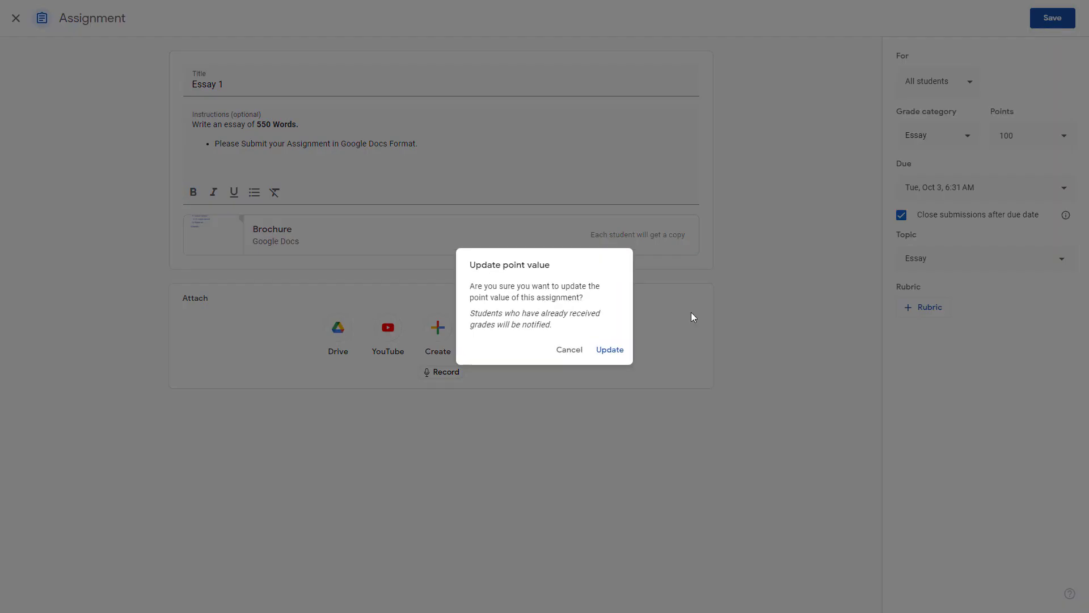
{"action": "left_click", "coordinate": [605, 356]}
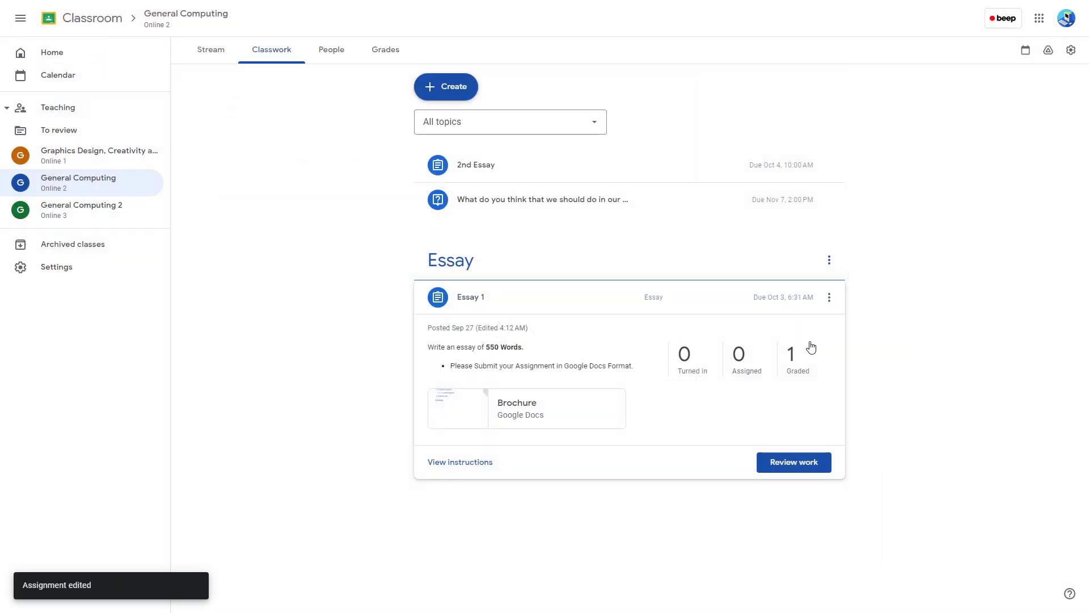
- Create an assignment titled Essay 2 in the Essay 2 grade category and assign it to the class
{"action": "left_click", "coordinate": [445, 86]}
{"action": "left_click", "coordinate": [464, 124]}
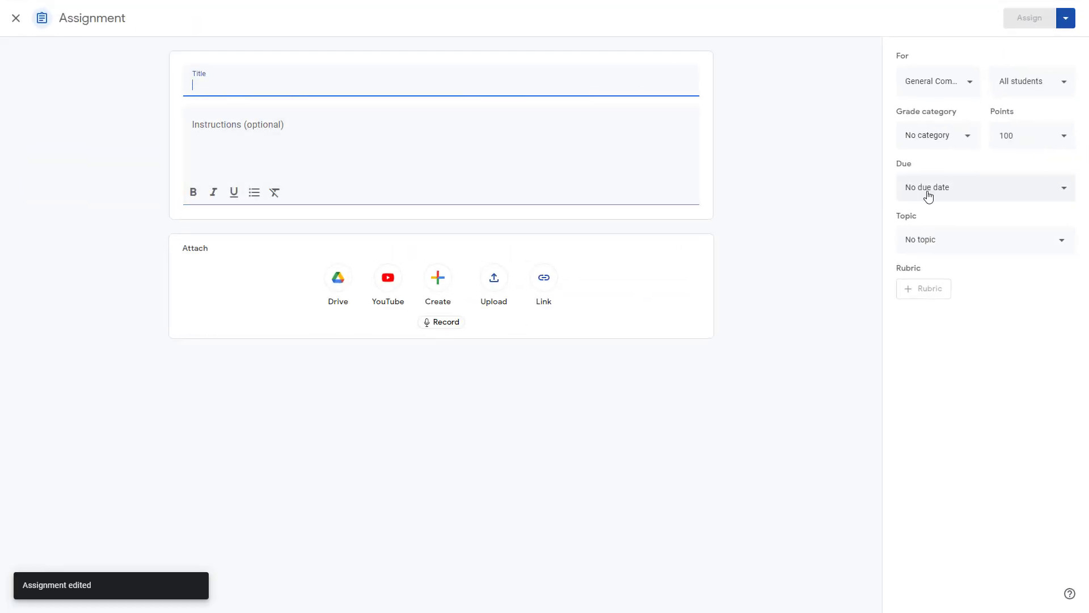
{"action": "left_click", "coordinate": [960, 141]}
{"action": "left_click", "coordinate": [938, 191]}
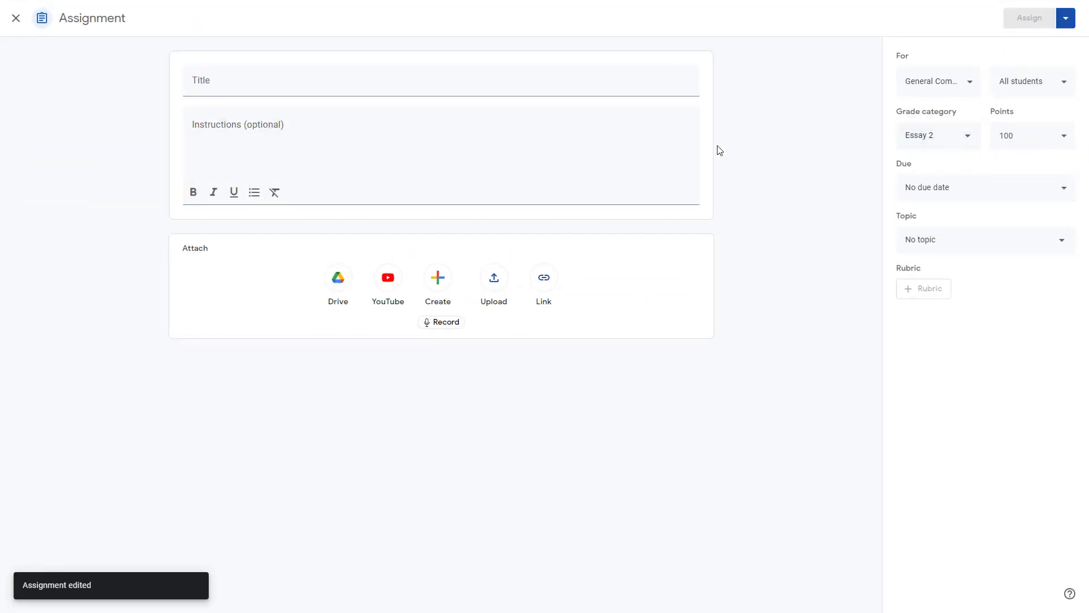
{"action": "left_click", "coordinate": [455, 80]}
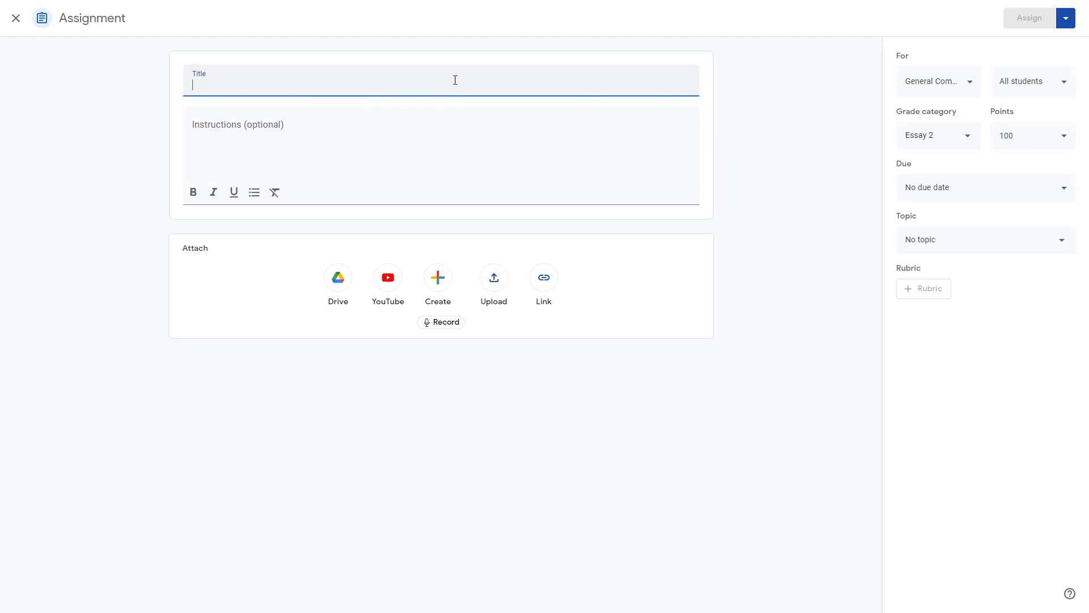
{"action": "type", "text": "Essay 2"}
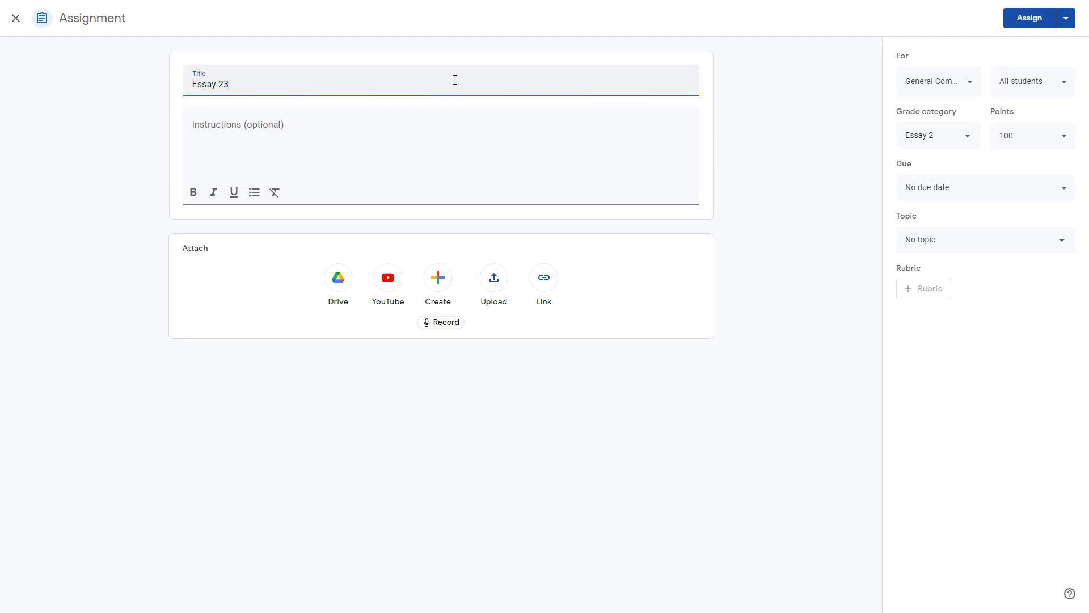
{"action": "left_click", "coordinate": [1020, 22]}
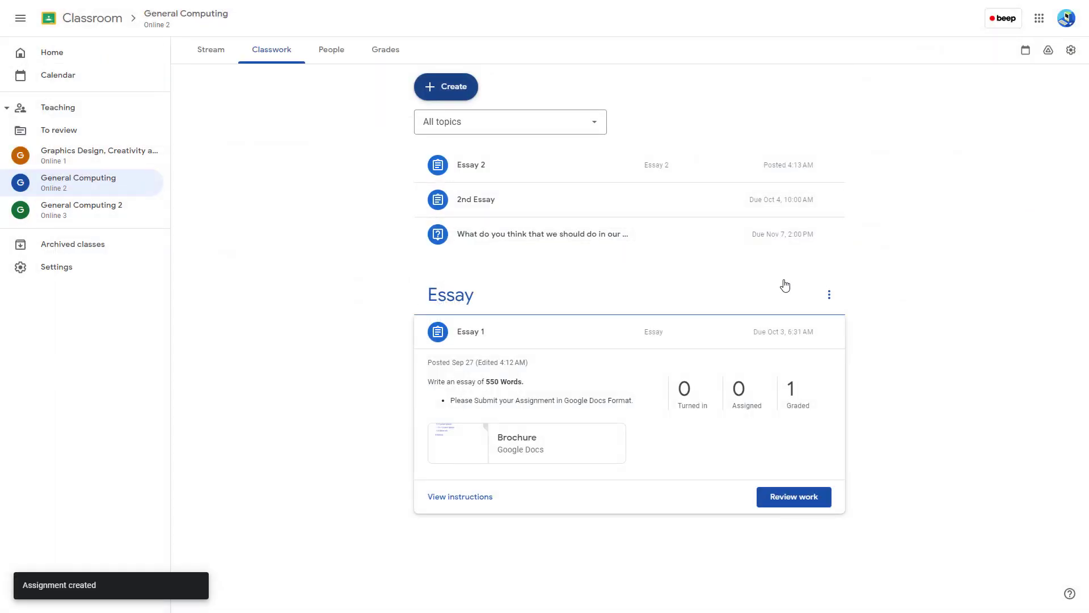
- Rename the 2nd Essay assignment as Practice Essay and save it
{"action": "left_click", "coordinate": [672, 218]}
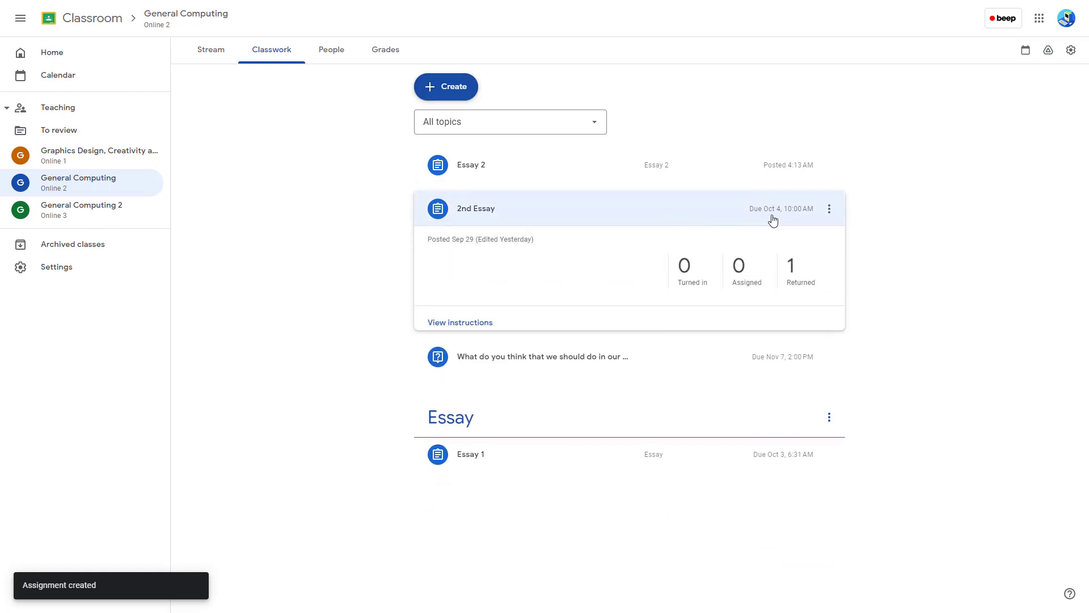
{"action": "left_click", "coordinate": [828, 209]}
{"action": "left_click", "coordinate": [806, 239]}
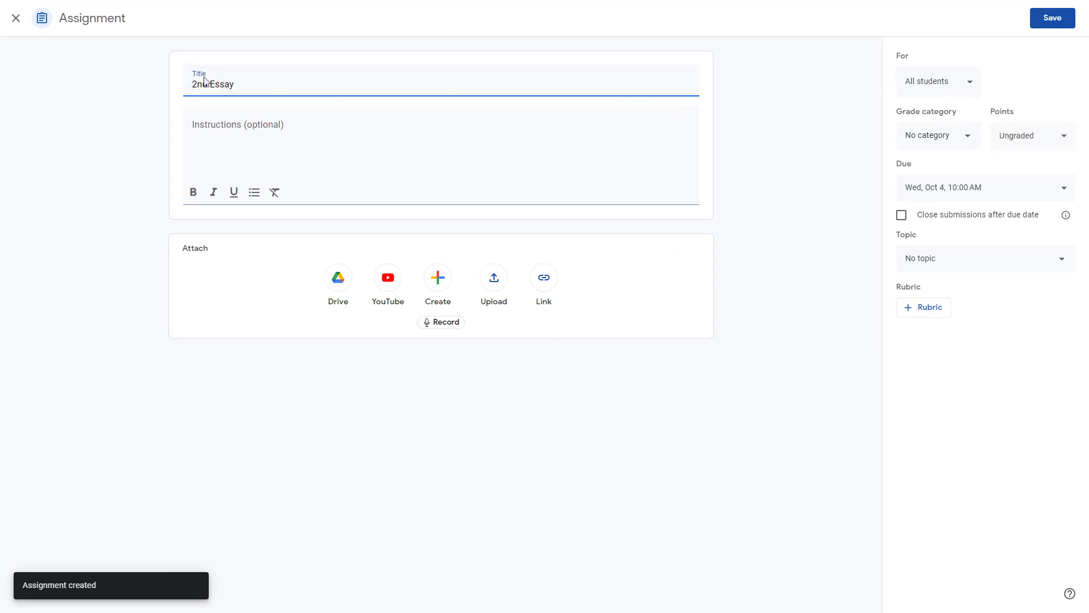
{"action": "triple_click", "coordinate": [262, 87]}
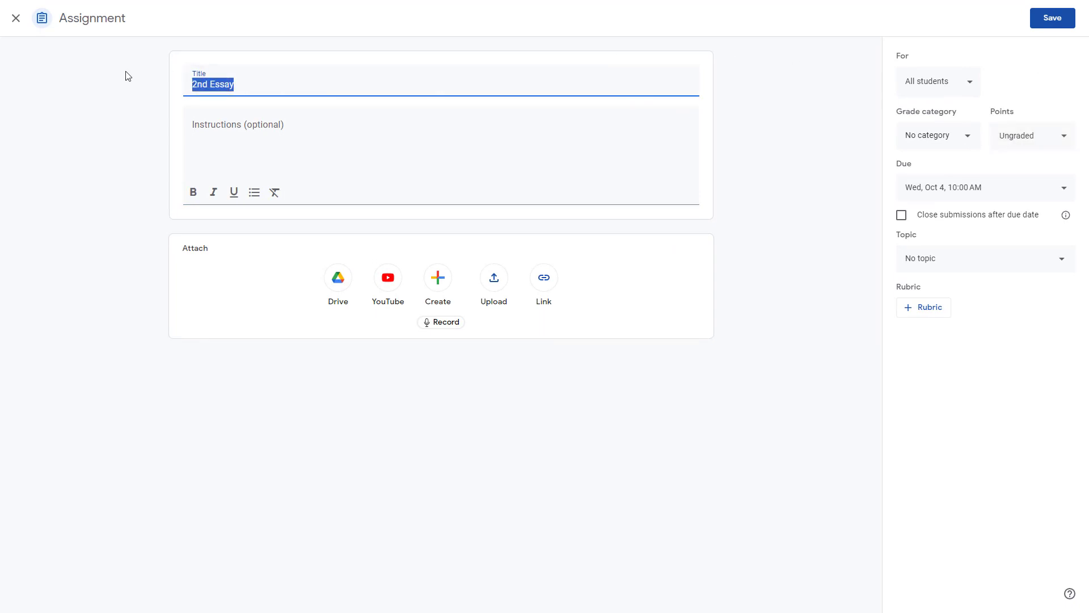
{"action": "type", "text": "Practice"}
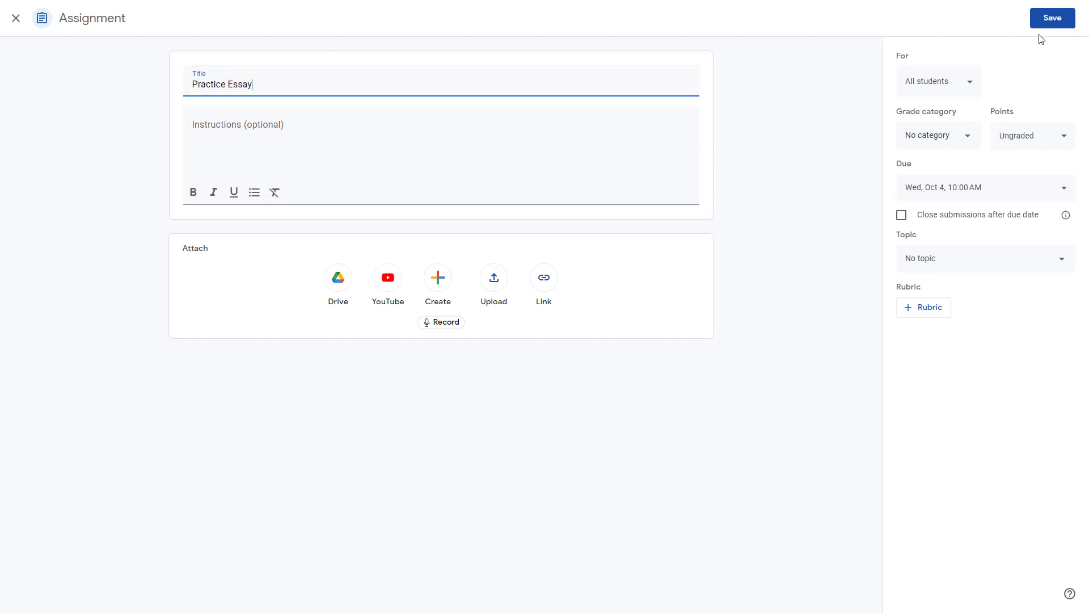
{"action": "left_click", "coordinate": [1047, 21]}
- Put the field trip question in the Question grade category and save it
{"action": "left_click", "coordinate": [613, 341]}
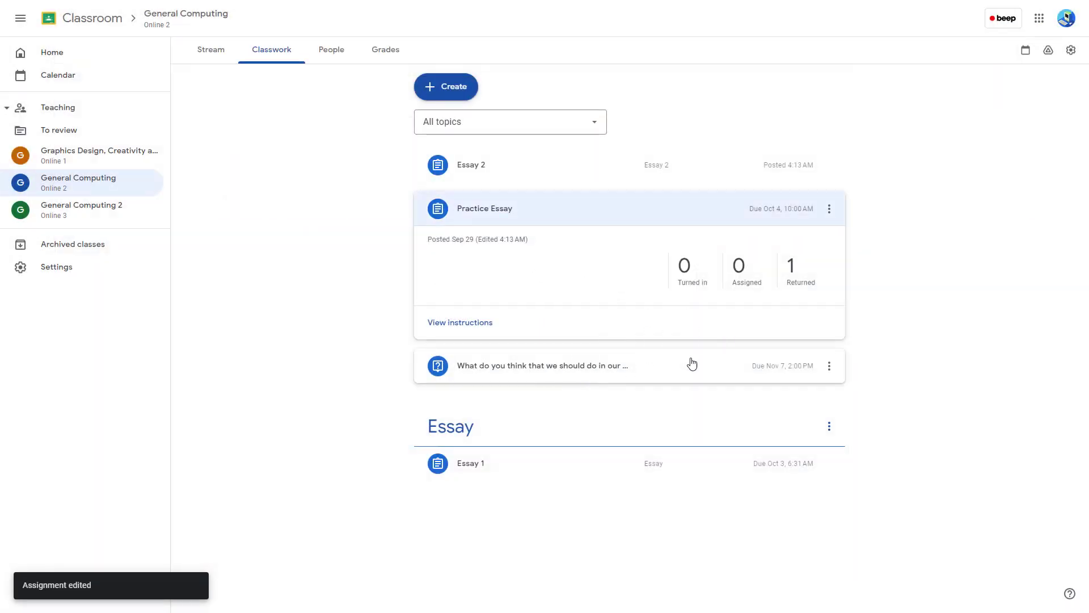
{"action": "left_click", "coordinate": [828, 365]}
{"action": "left_click", "coordinate": [792, 392]}
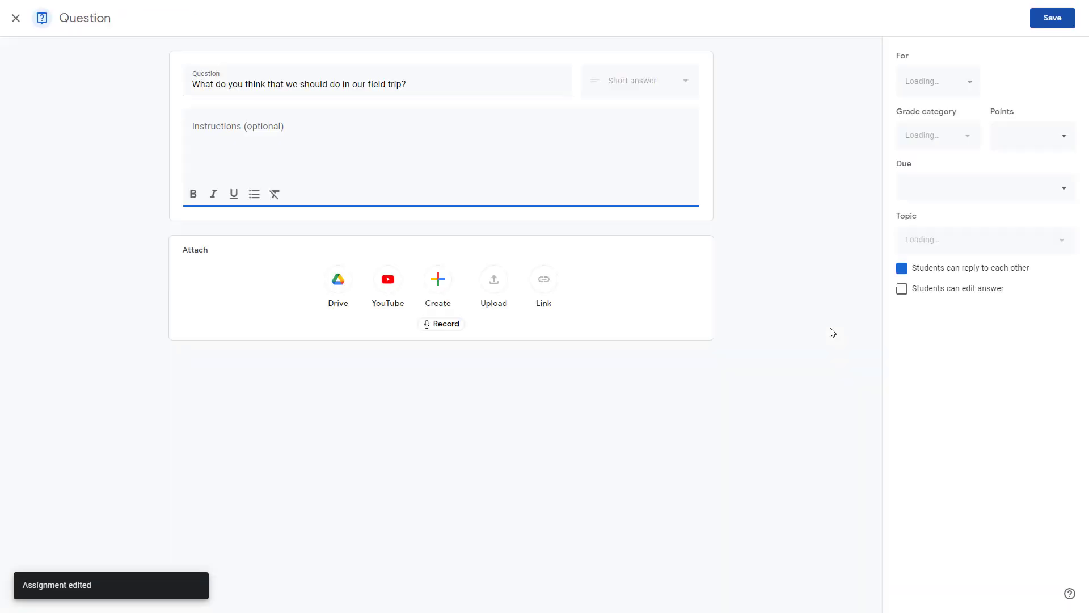
{"action": "left_click", "coordinate": [953, 143]}
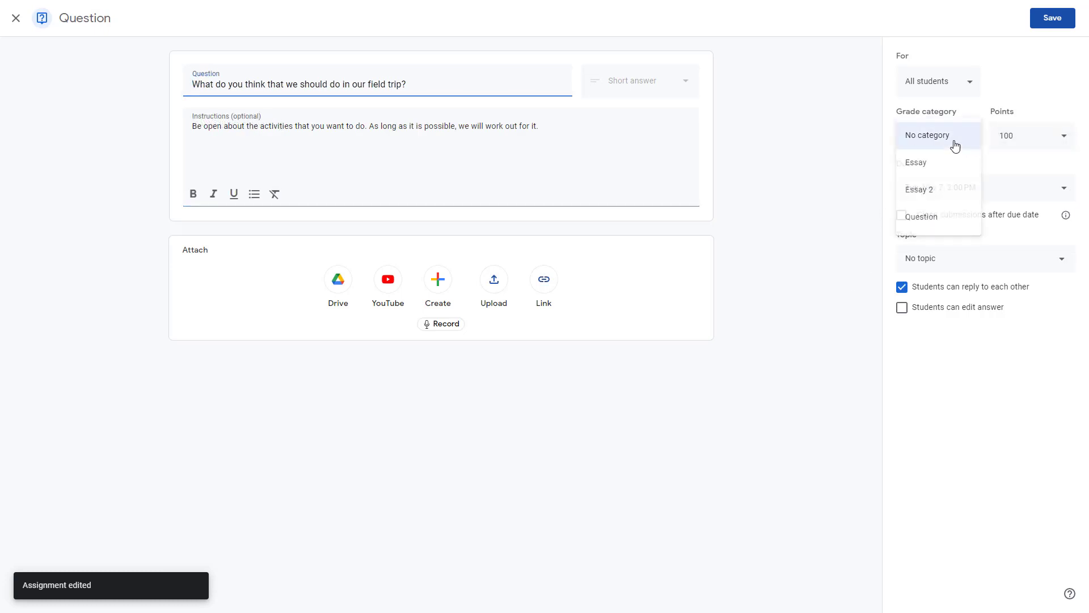
{"action": "left_click", "coordinate": [929, 226]}
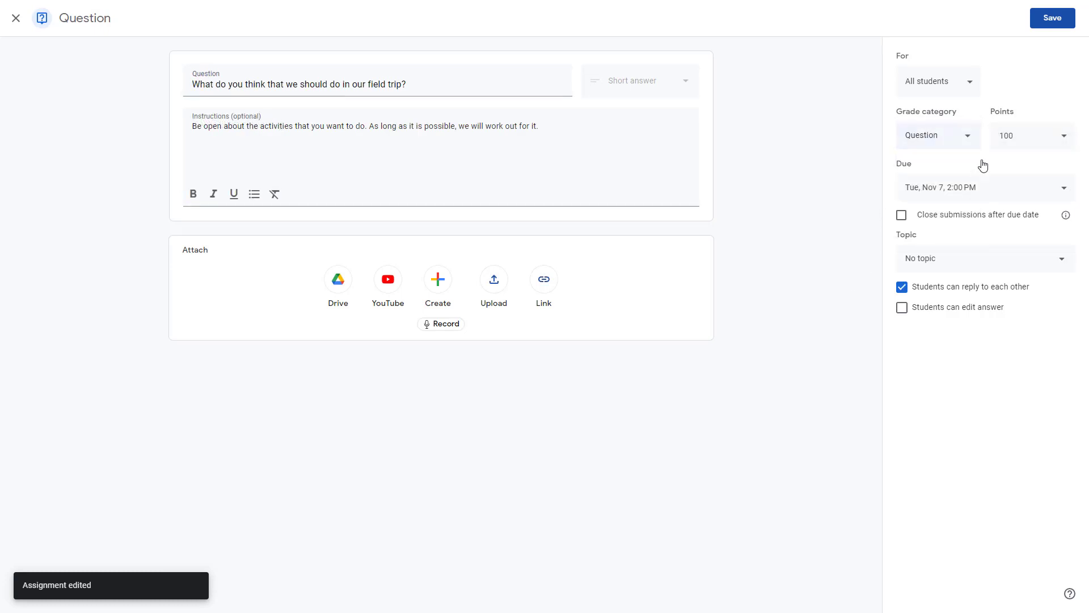
{"action": "left_click", "coordinate": [1049, 20]}
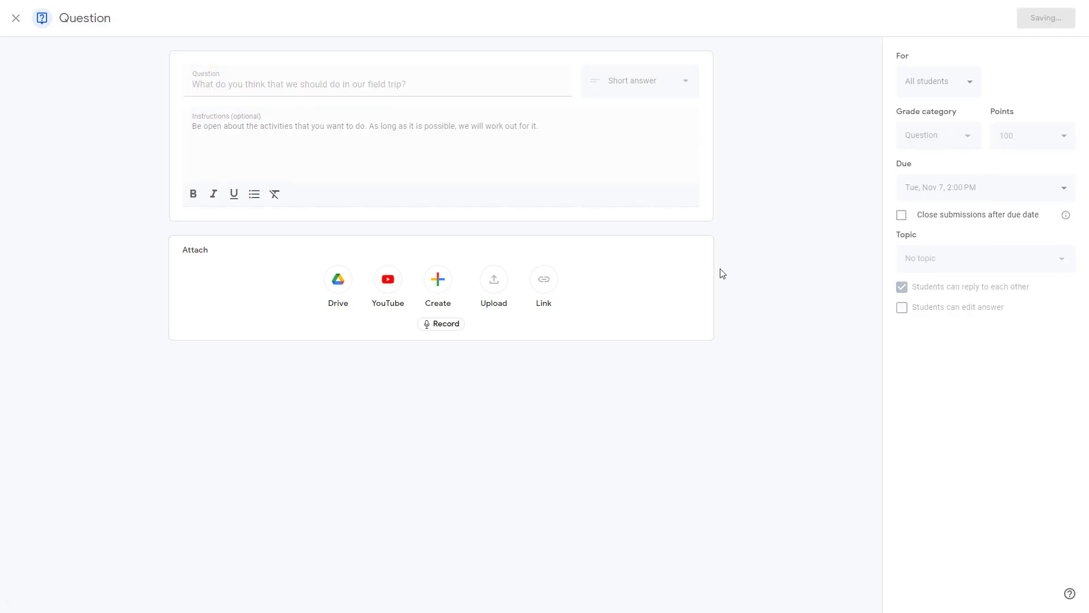
- Open the class gradebook, set the student's Essay 1 grade to 0 and return the submission with the updated grade
{"action": "left_click", "coordinate": [387, 52]}
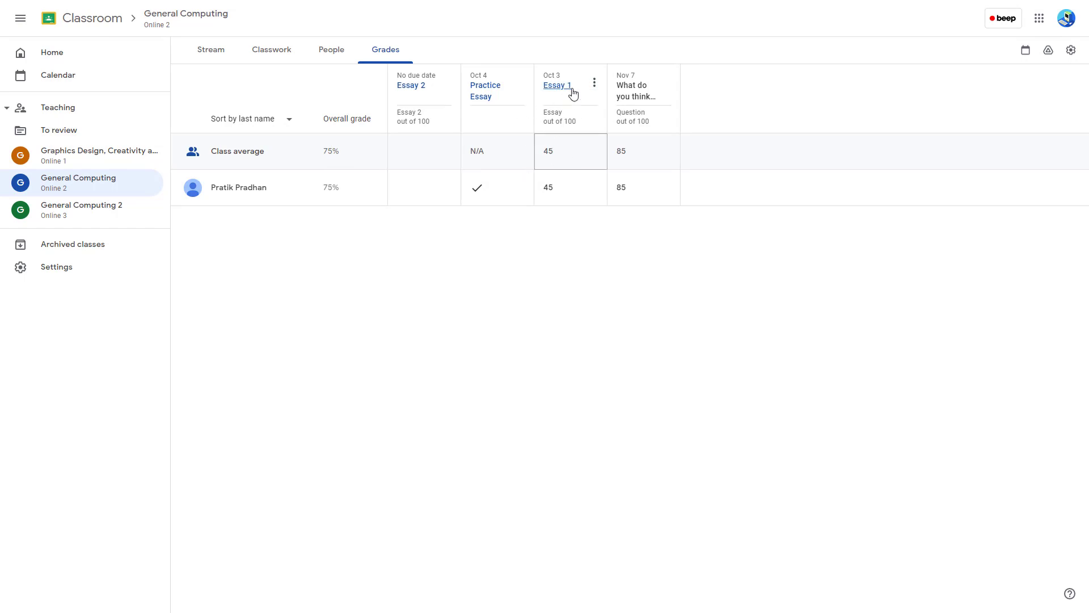
{"action": "left_click", "coordinate": [559, 188]}
{"action": "left_click", "coordinate": [595, 303]}
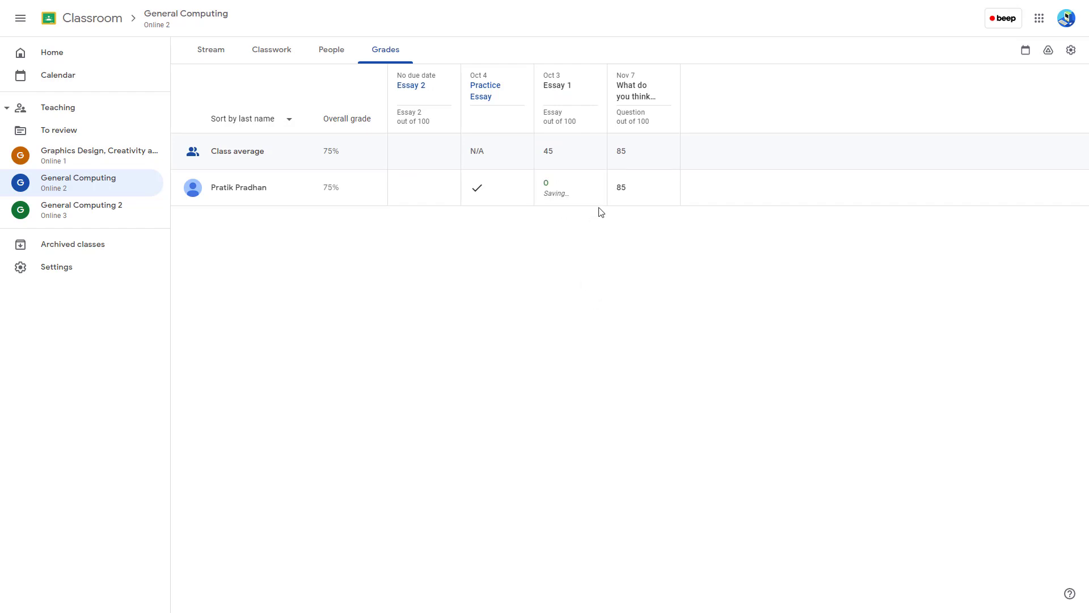
{"action": "left_click", "coordinate": [627, 190]}
{"action": "left_click", "coordinate": [577, 196]}
{"action": "left_click", "coordinate": [594, 187]}
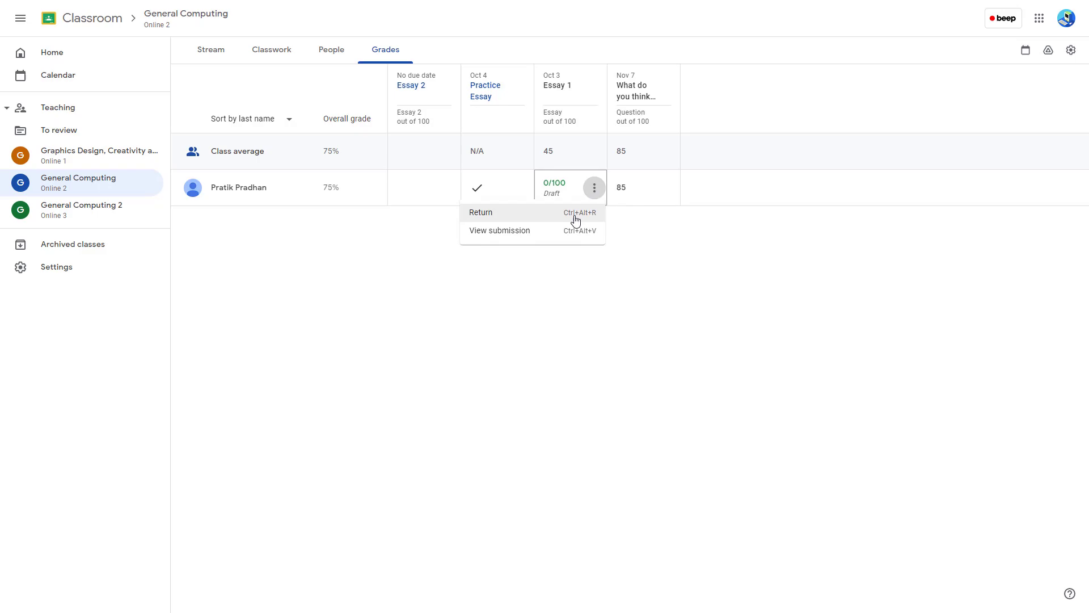
{"action": "left_click", "coordinate": [523, 220]}
{"action": "left_click", "coordinate": [636, 364]}
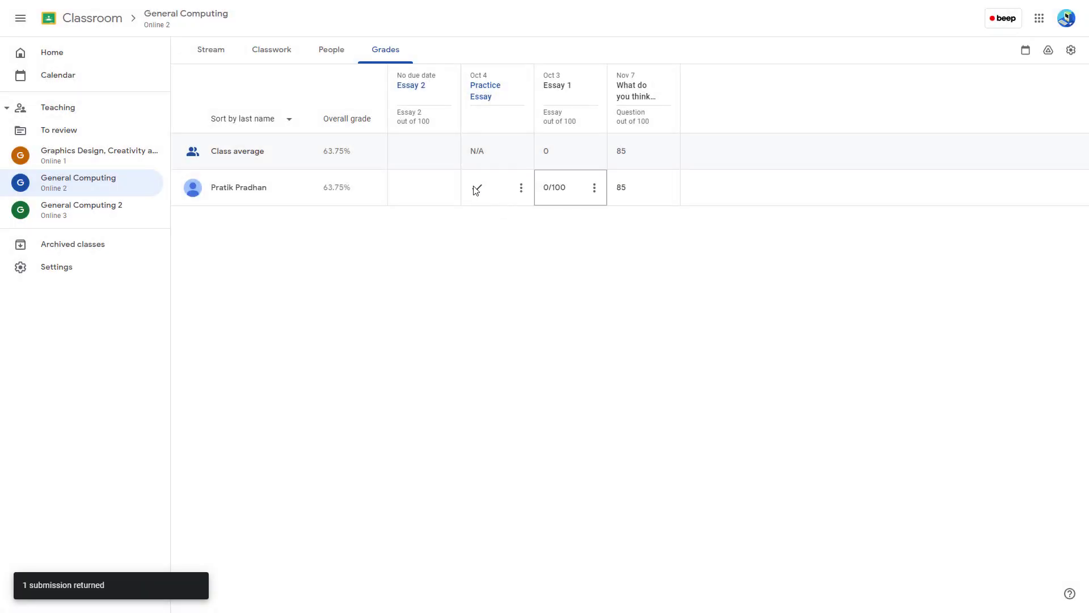
- Set the student's grade for the field trip question to 100 and return the submission
{"action": "left_click", "coordinate": [629, 187]}
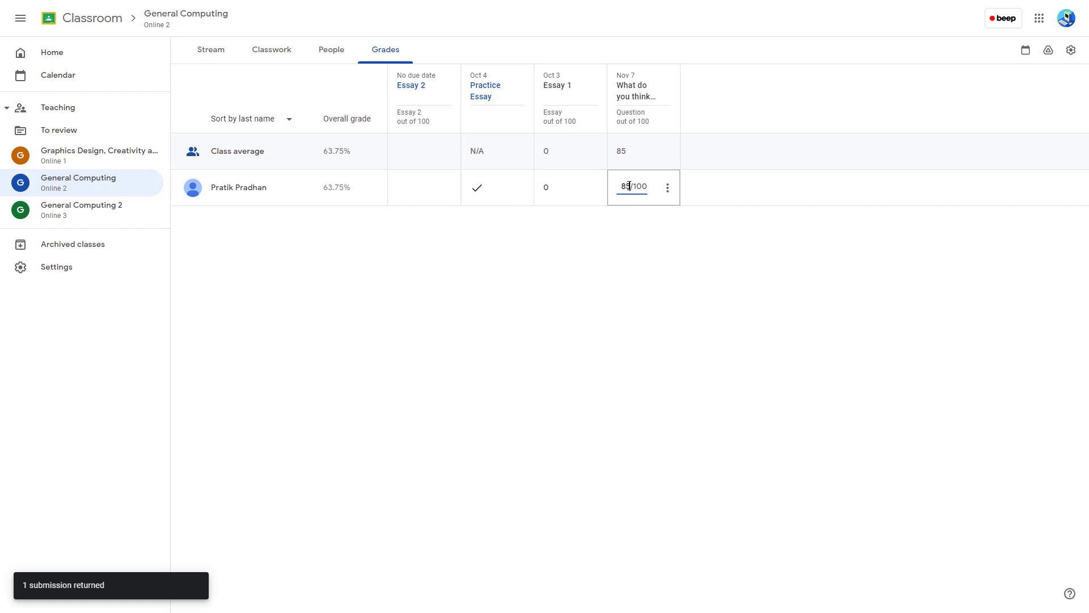
{"action": "double_click", "coordinate": [630, 187]}
{"action": "type", "text": "100"}
{"action": "left_click", "coordinate": [676, 221]}
{"action": "left_click", "coordinate": [667, 188]}
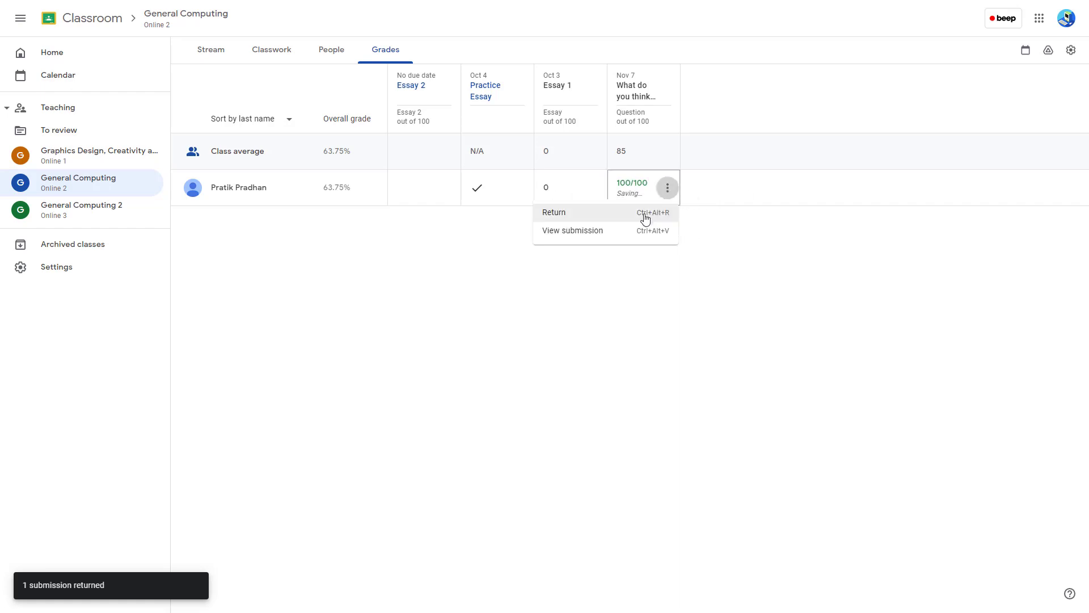
{"action": "left_click", "coordinate": [627, 219]}
{"action": "left_click", "coordinate": [628, 362]}
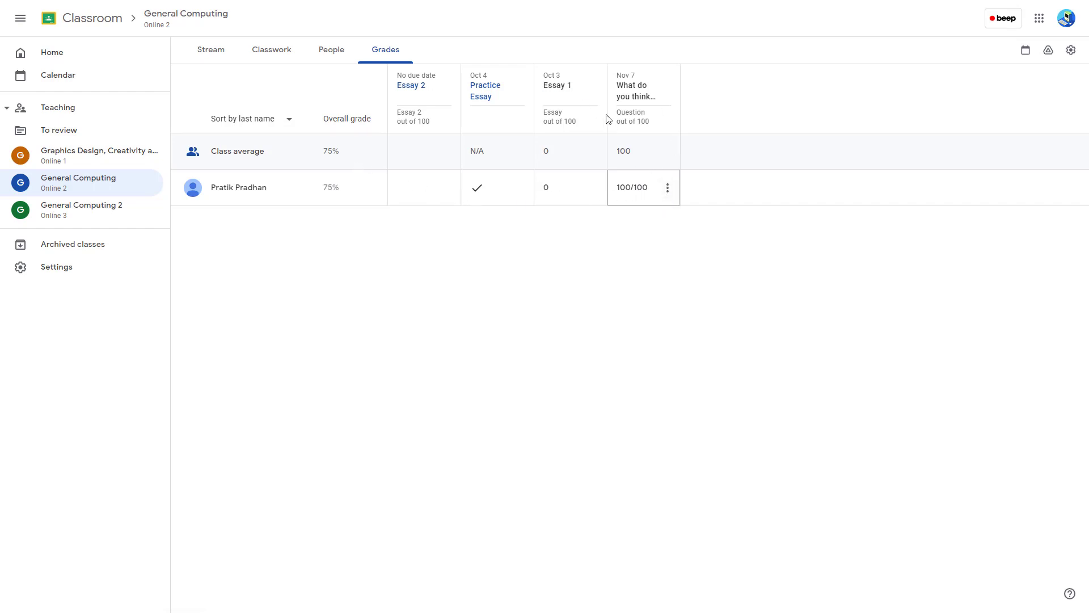
- Change the student's grade for the field trip question to 0 and return it
{"action": "left_click", "coordinate": [552, 191]}
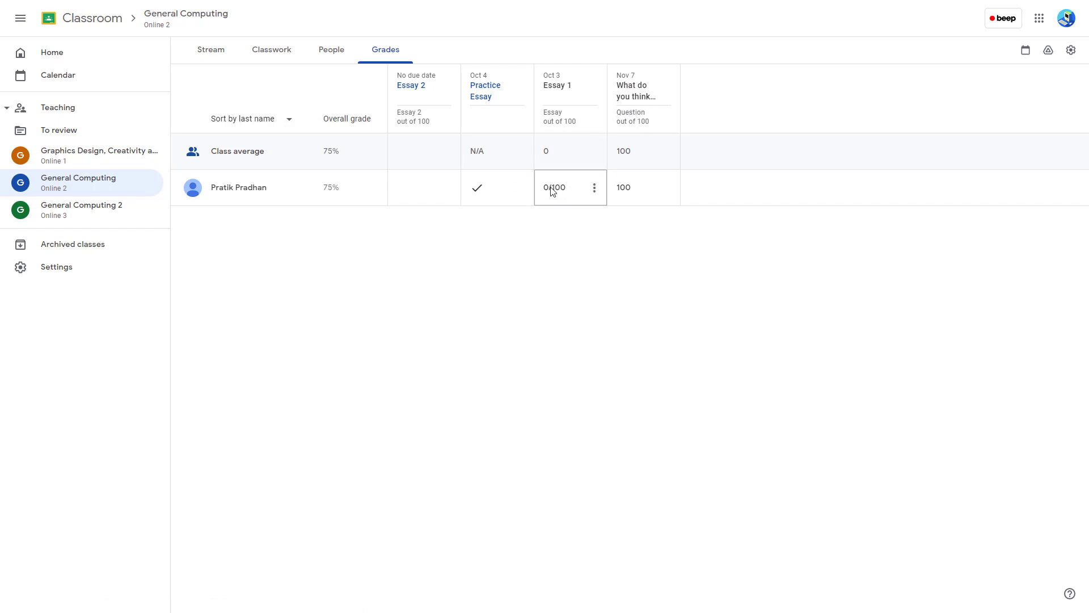
{"action": "left_click", "coordinate": [637, 190]}
{"action": "left_click_drag", "start_coordinate": [631, 188], "coordinate": [591, 188]}
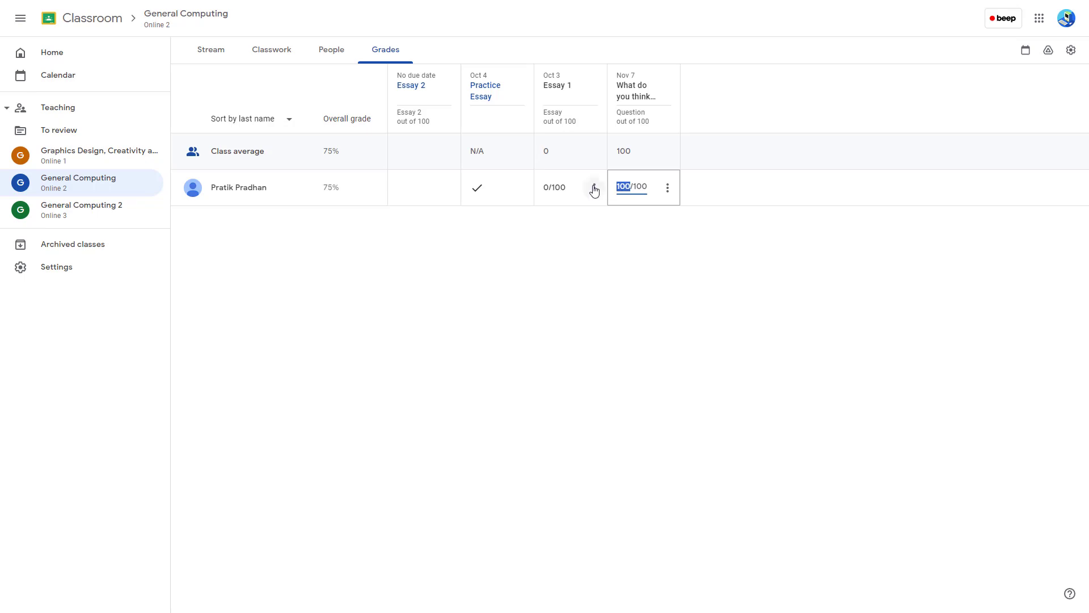
{"action": "type", "text": "0"}
{"action": "left_click", "coordinate": [667, 187]}
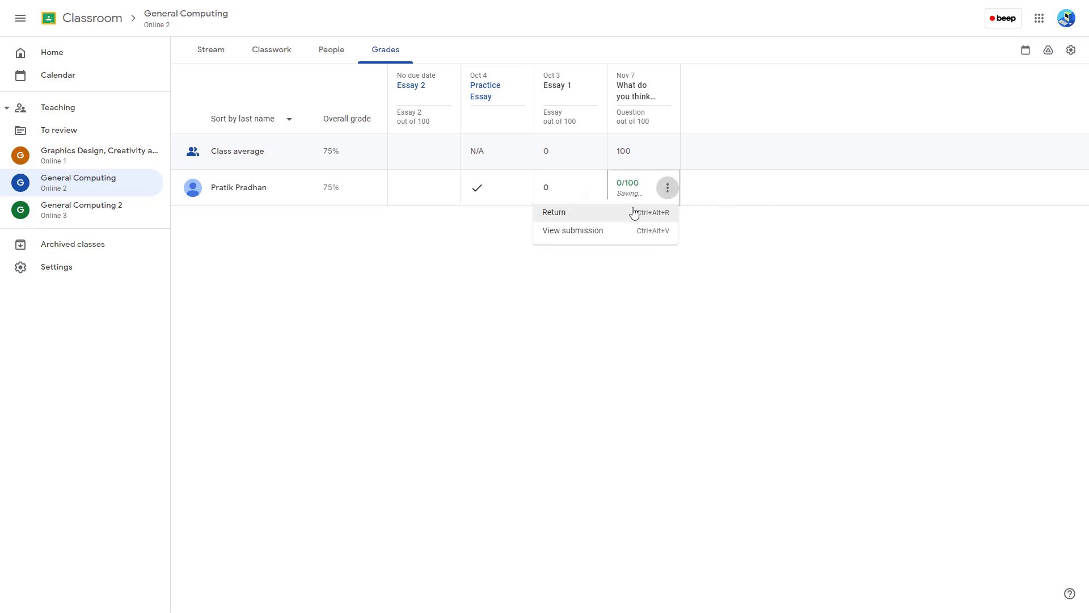
{"action": "left_click", "coordinate": [584, 211]}
{"action": "left_click", "coordinate": [635, 364]}
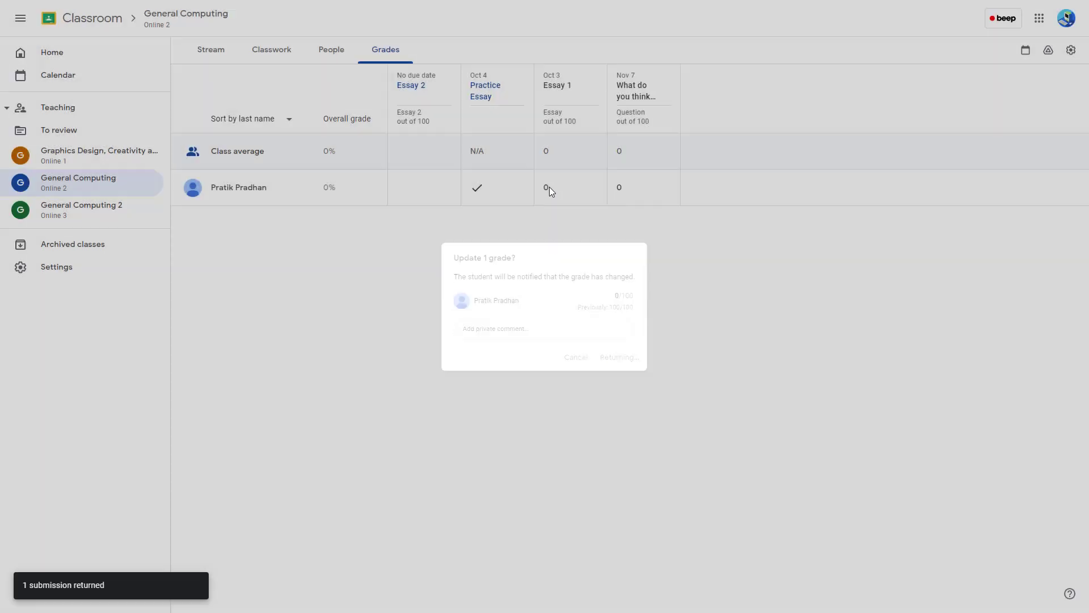
- Change the student's Essay 1 grade to 100 and return the submission with the updated grade
{"action": "left_click", "coordinate": [551, 187]}
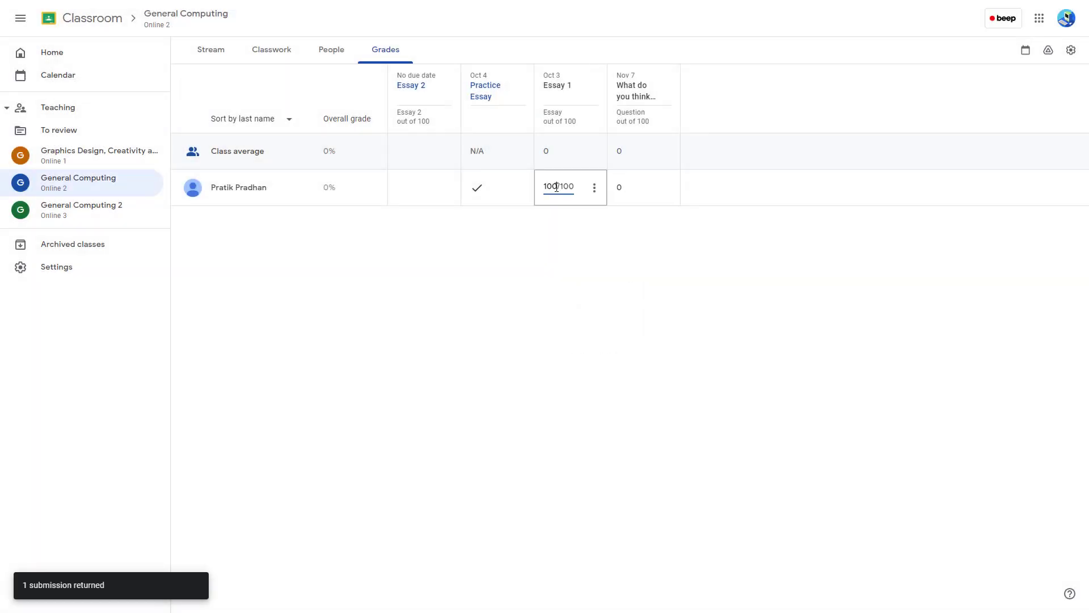
{"action": "type", "text": "100"}
{"action": "left_click", "coordinate": [592, 188]}
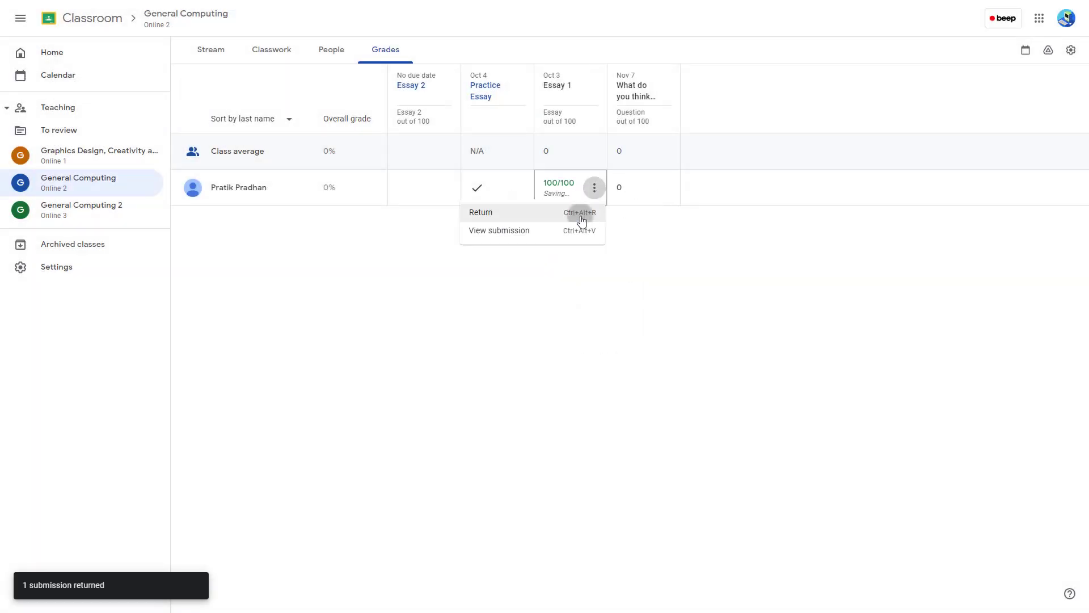
{"action": "left_click", "coordinate": [584, 212]}
{"action": "left_click", "coordinate": [638, 365]}
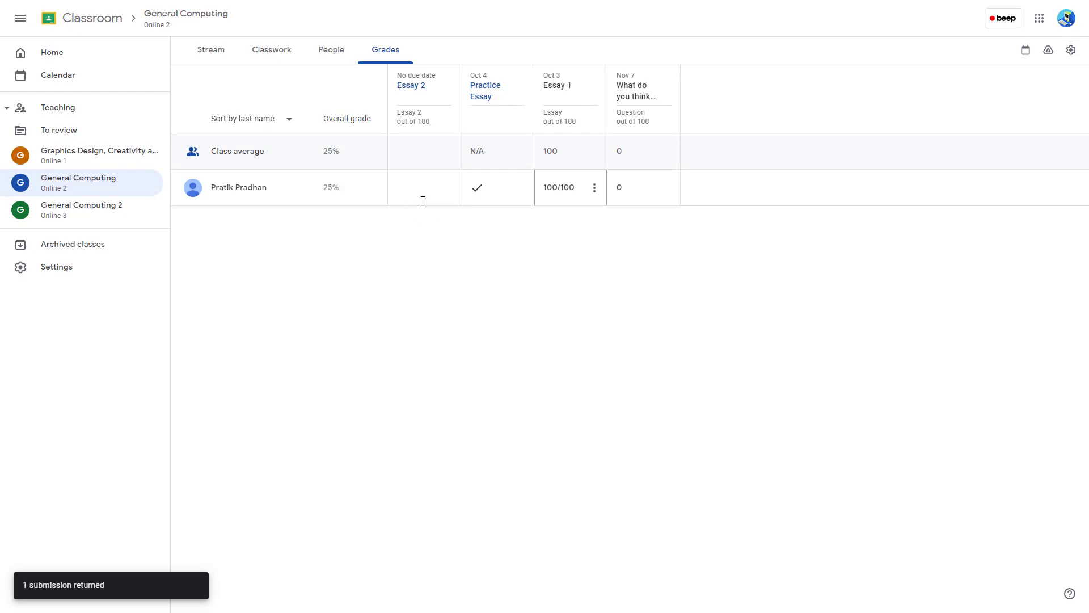
- Grade the student's Essay 2 with 0 and return the work
{"action": "left_click", "coordinate": [402, 189]}
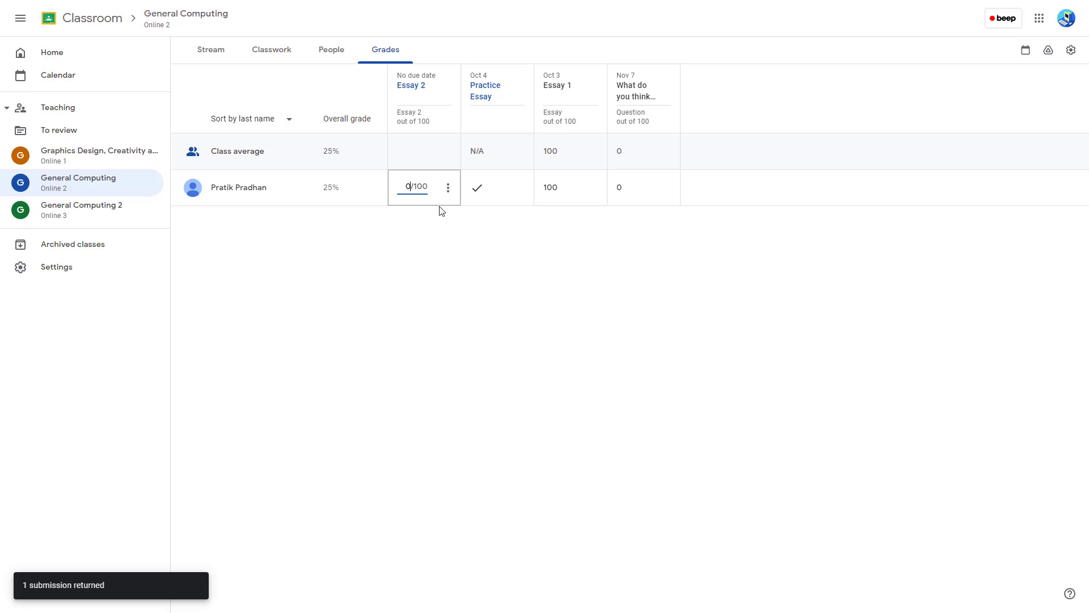
{"action": "left_click", "coordinate": [448, 187]}
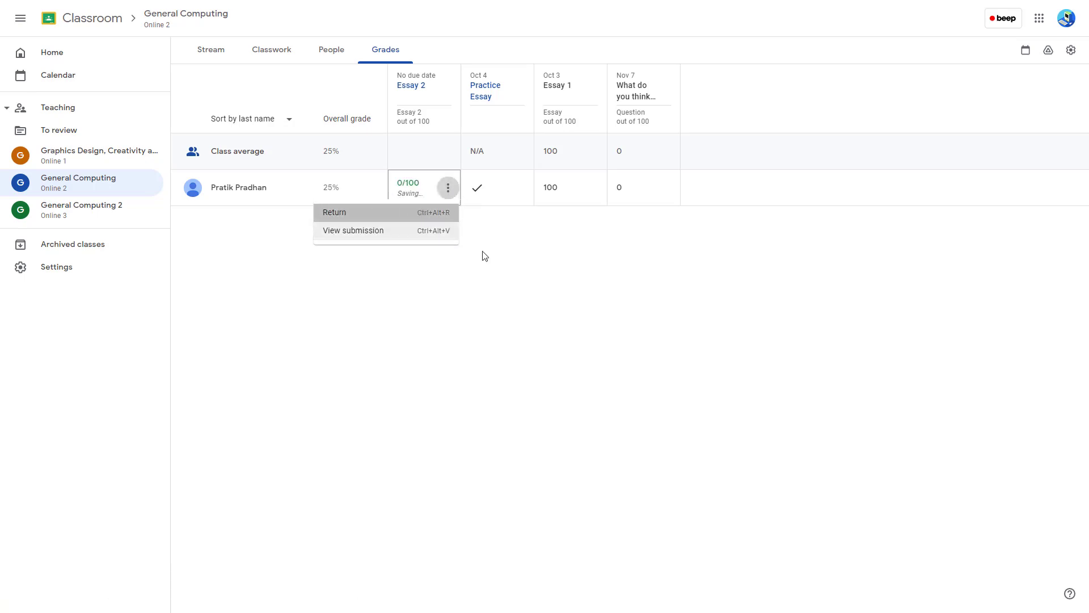
{"action": "key", "text": "Return"}
{"action": "left_click", "coordinate": [604, 336]}
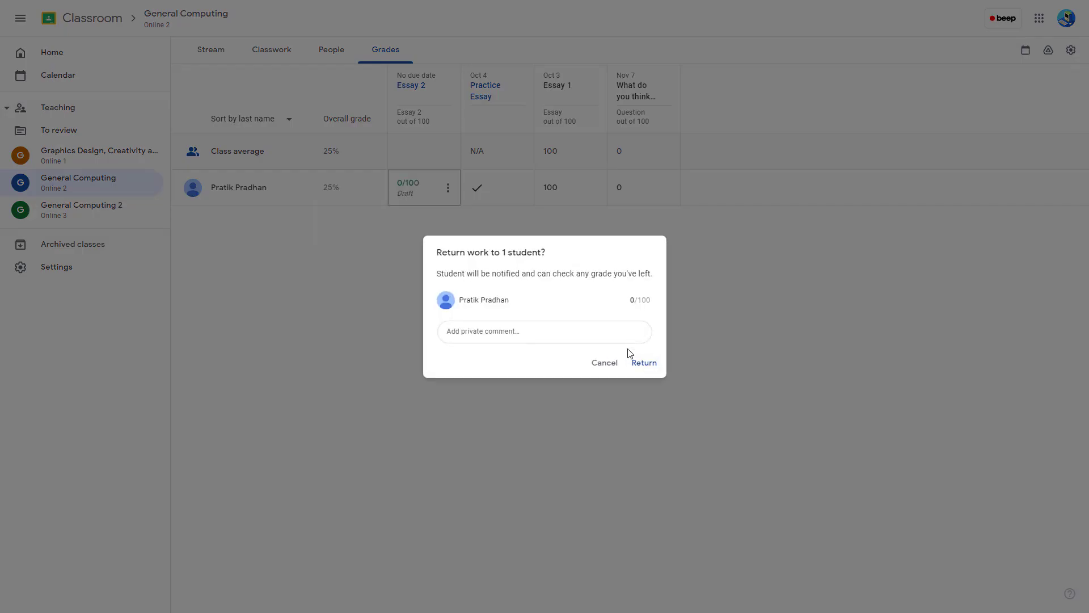
{"action": "left_click", "coordinate": [634, 365]}
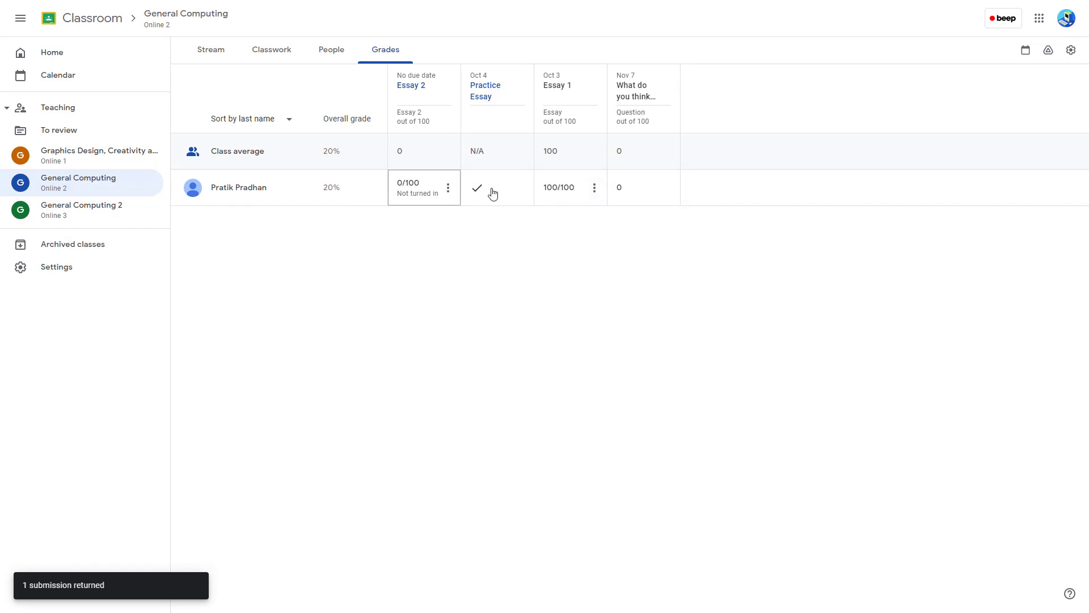
- Raise the student's grade for the field trip question to 100 and return the updated grade
{"action": "left_click", "coordinate": [403, 179]}
{"action": "left_click", "coordinate": [558, 188]}
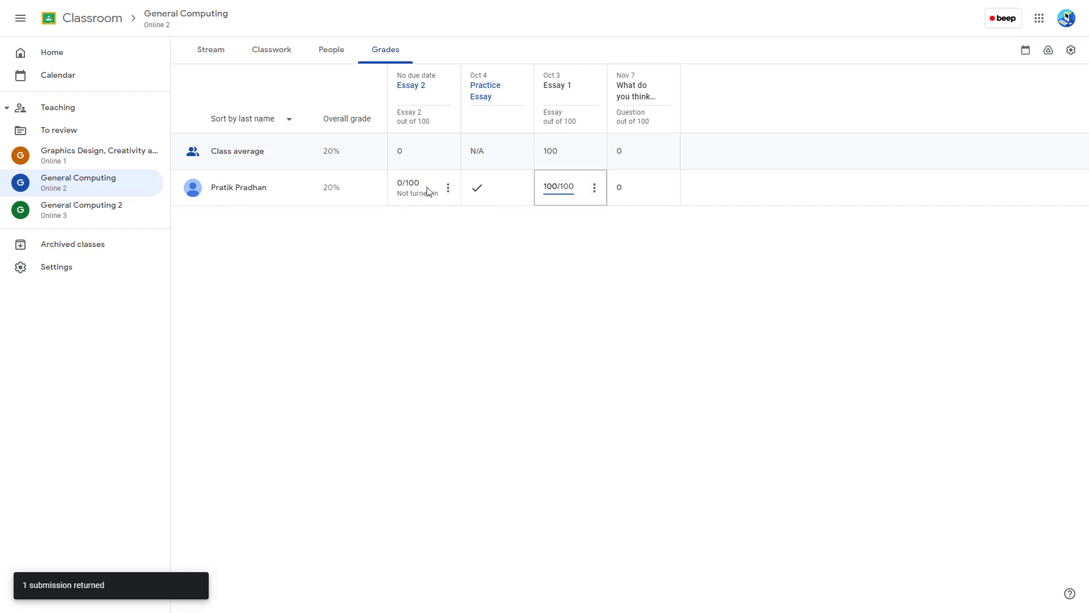
{"action": "left_click", "coordinate": [623, 184]}
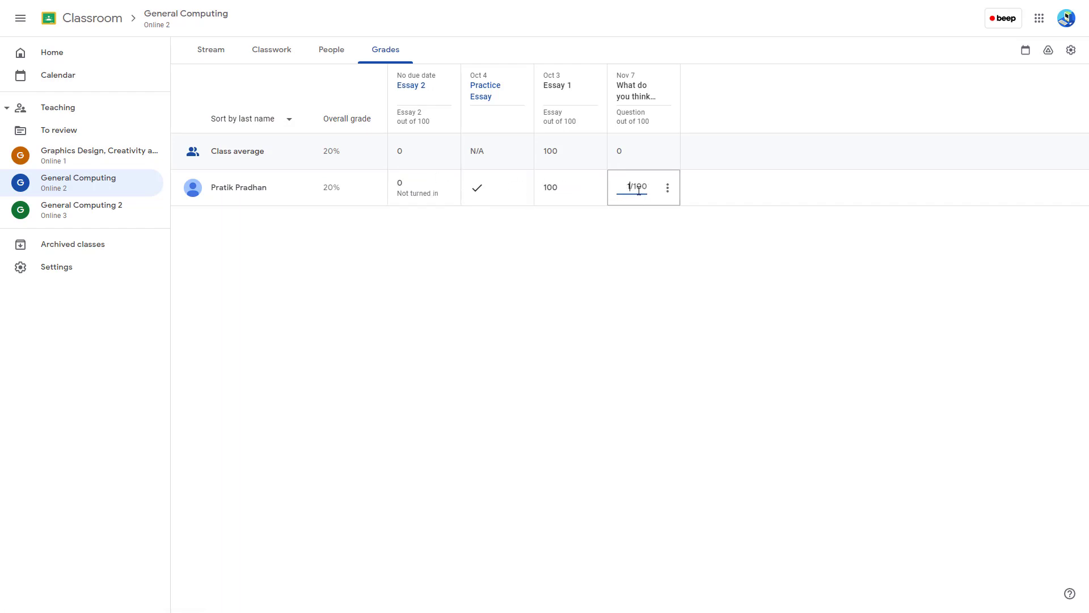
{"action": "type", "text": "100/100"}
{"action": "left_click", "coordinate": [667, 188]}
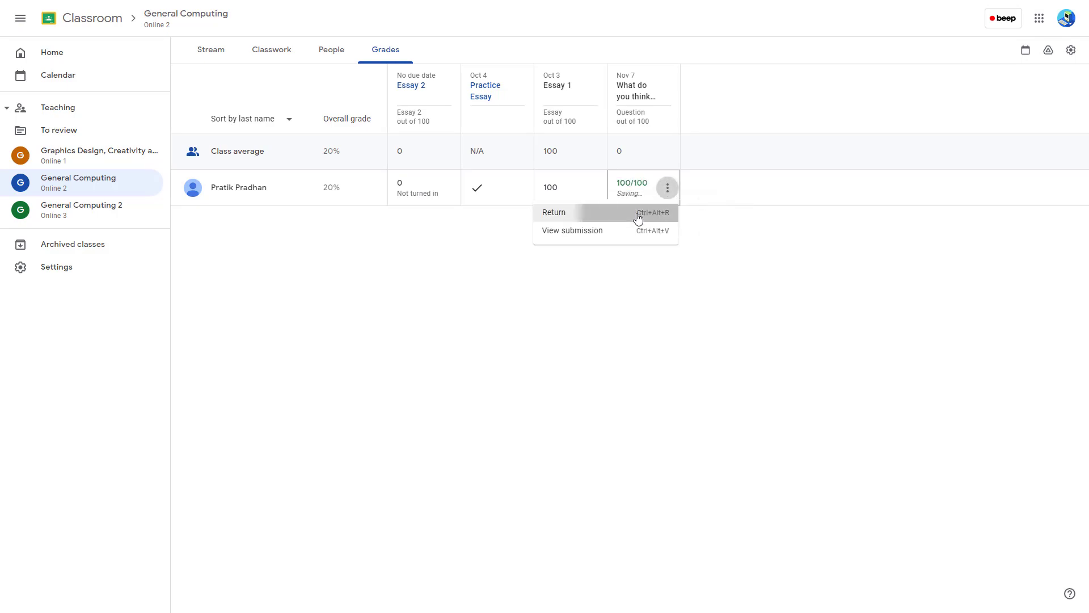
{"action": "left_click", "coordinate": [637, 218]}
{"action": "left_click", "coordinate": [636, 363]}
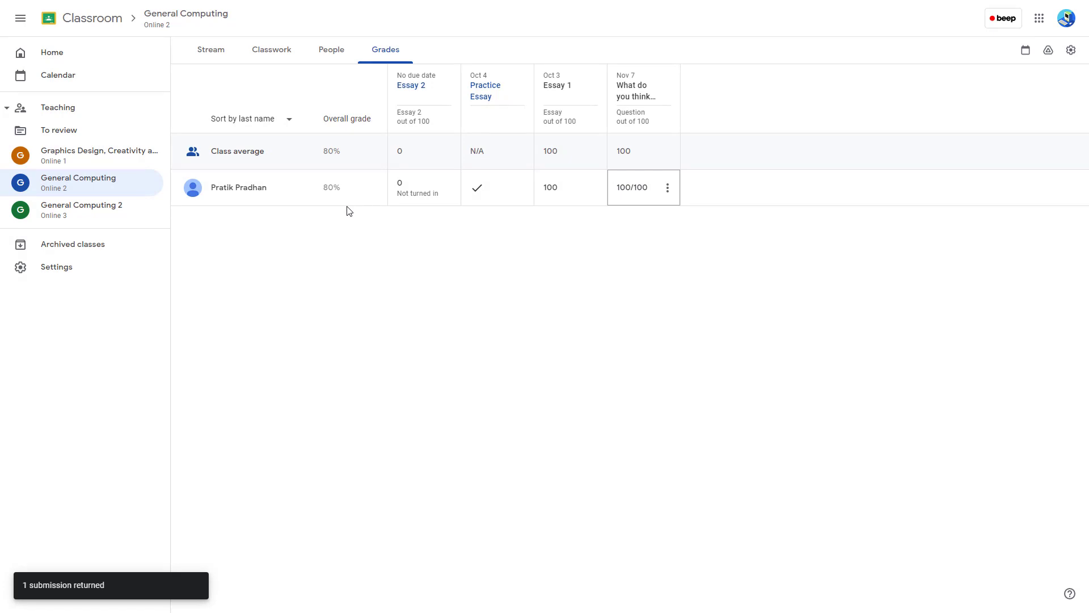
- Switch the overall grade calculation in the class settings to Total points
{"action": "left_click", "coordinate": [1071, 50]}
{"action": "scroll", "coordinate": [628, 376], "scroll_direction": "down", "scroll_amount": 8}
{"action": "left_click", "coordinate": [652, 367]}
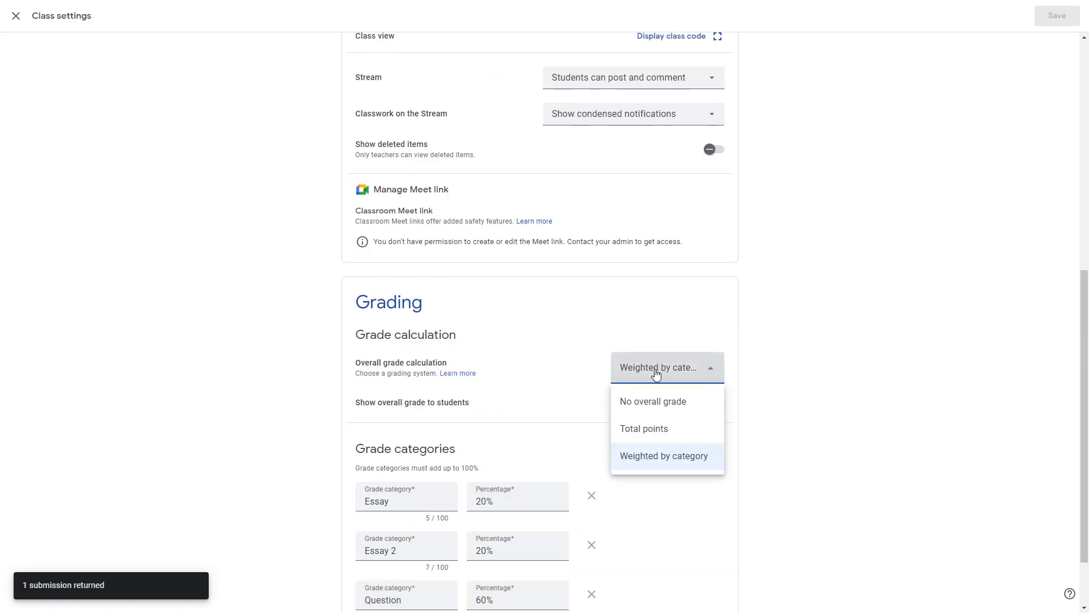
{"action": "left_click", "coordinate": [651, 437]}
{"action": "scroll", "coordinate": [573, 448], "scroll_direction": "down", "scroll_amount": 1}
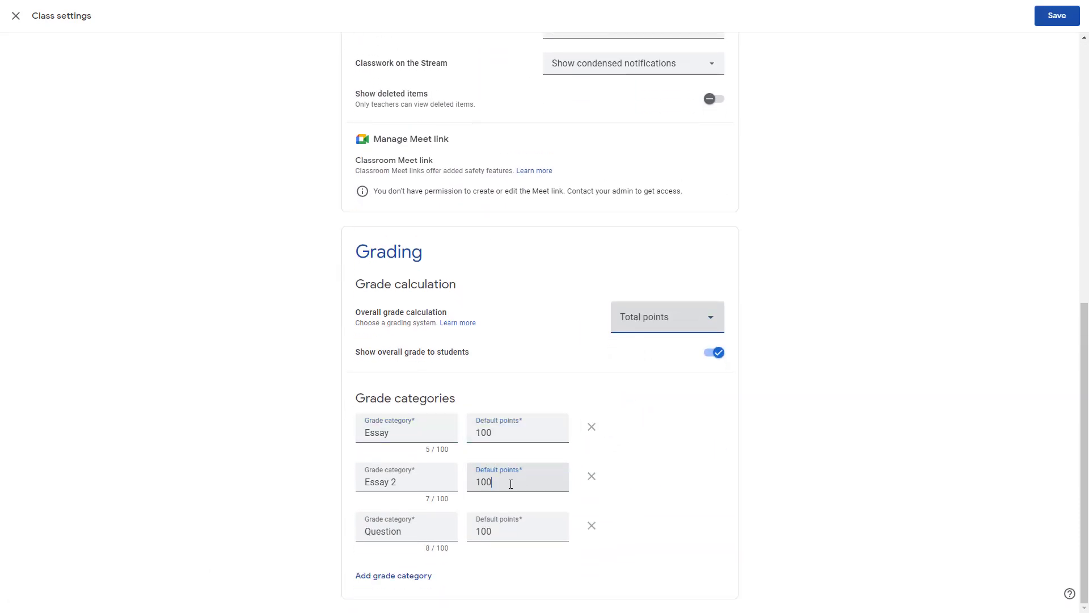
- Set the default points to 50 for the Essay 2 category and 200 for the Question category, and save the class settings
{"action": "double_click", "coordinate": [511, 483]}
{"action": "type", "text": "50"}
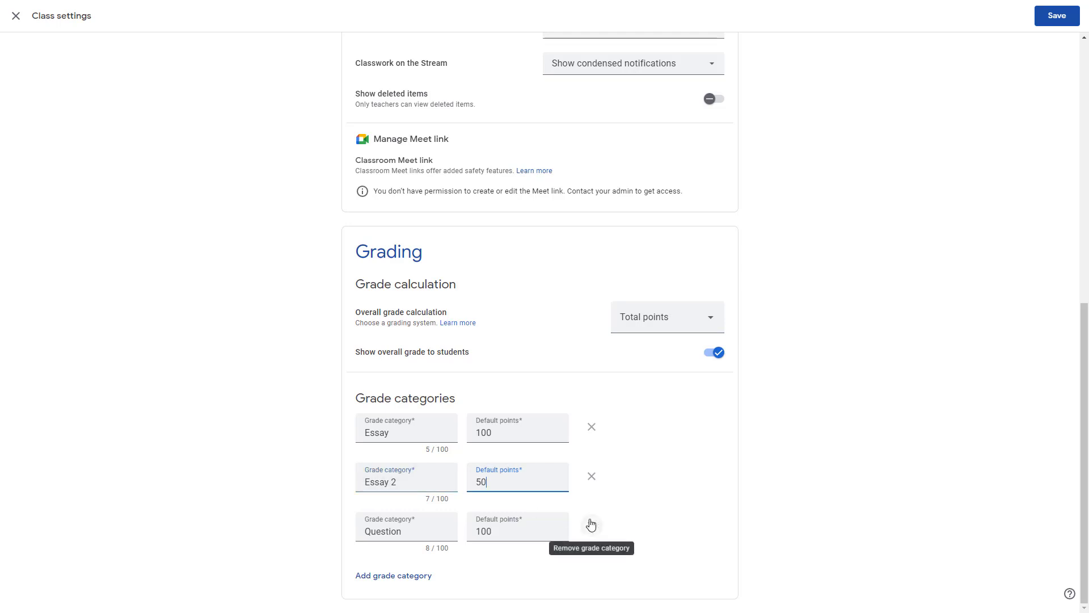
{"action": "double_click", "coordinate": [505, 529]}
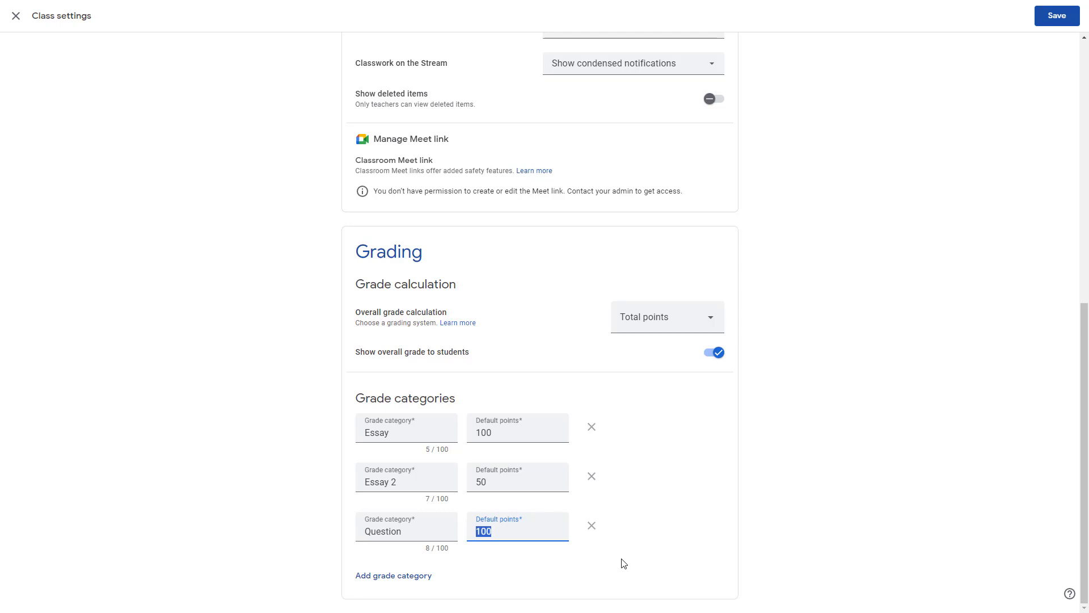
{"action": "type", "text": "20"}
{"action": "left_click", "coordinate": [737, 509]}
{"action": "scroll", "coordinate": [790, 304], "scroll_direction": "up", "scroll_amount": 2}
{"action": "left_click", "coordinate": [1051, 22]}
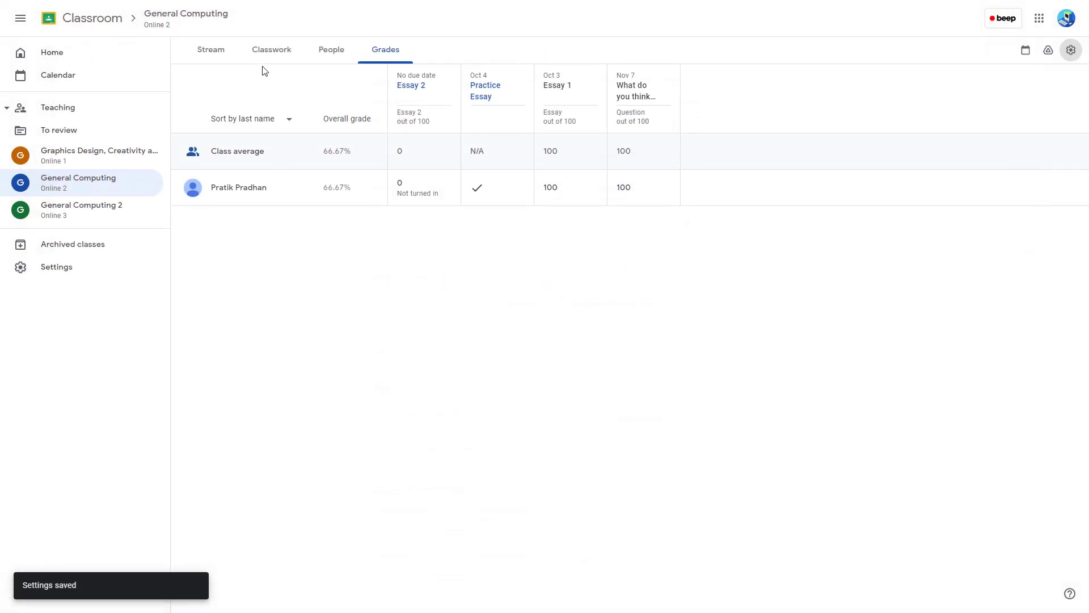
- Go to the class's classwork and check the grade category choices for the Practice Essay assignment without changing it
{"action": "left_click", "coordinate": [267, 53]}
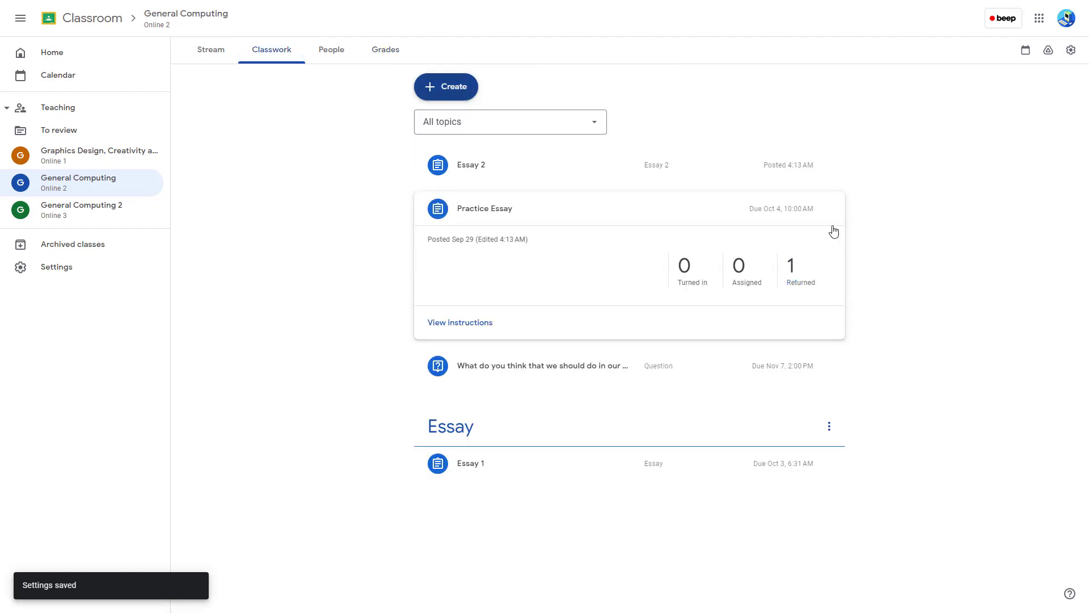
{"action": "left_click", "coordinate": [829, 209]}
{"action": "left_click", "coordinate": [786, 232]}
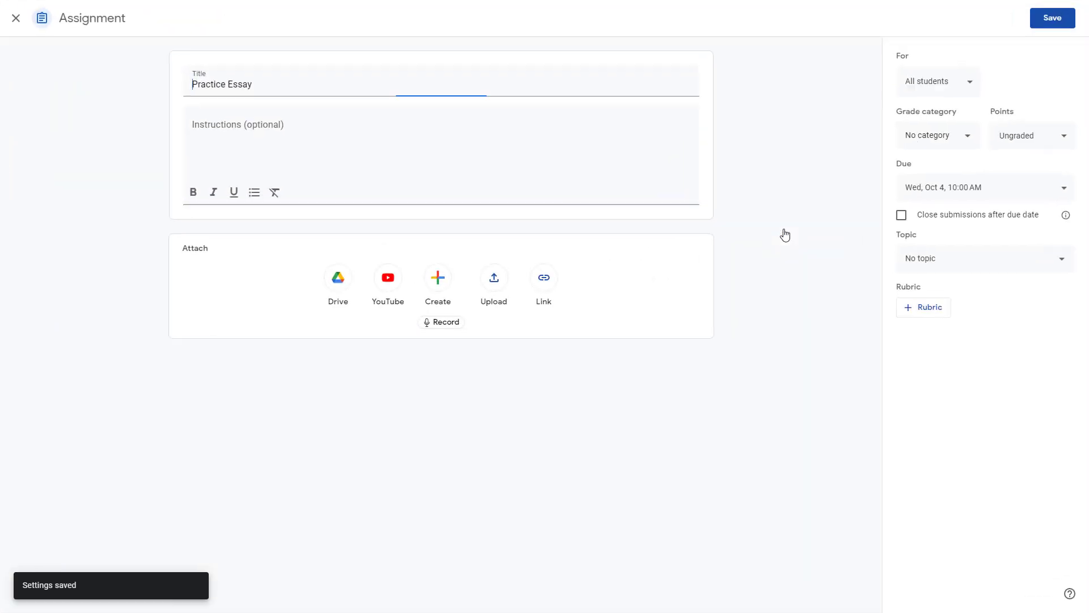
{"action": "left_click", "coordinate": [969, 137]}
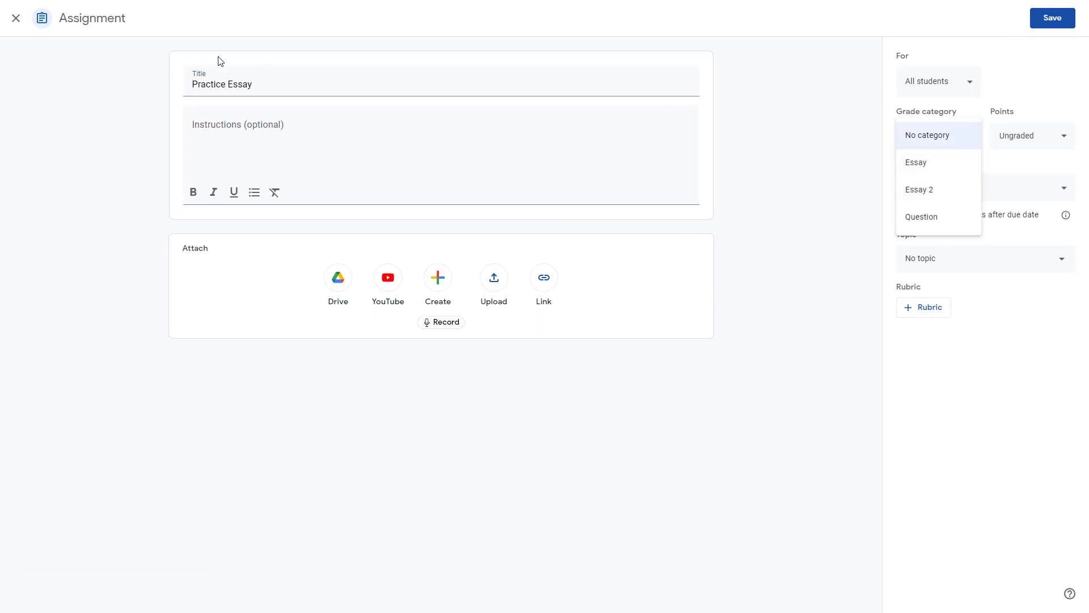
{"action": "left_click", "coordinate": [16, 21]}
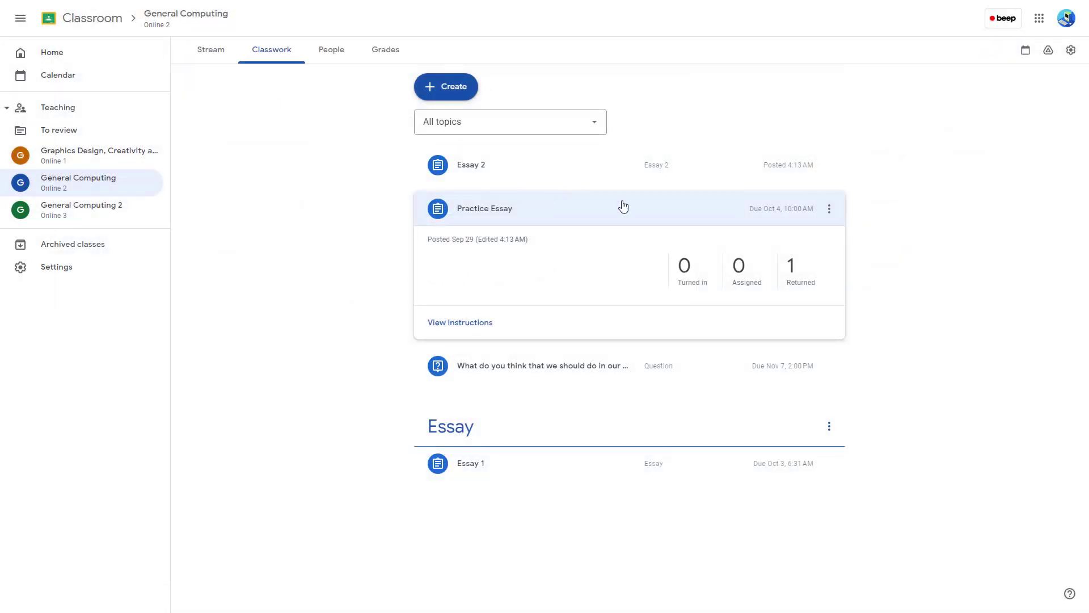
- Reapply the Essay 2 grade category to the Essay 2 assignment to make it worth 50 points, and save the point value update
{"action": "left_click", "coordinate": [829, 165]}
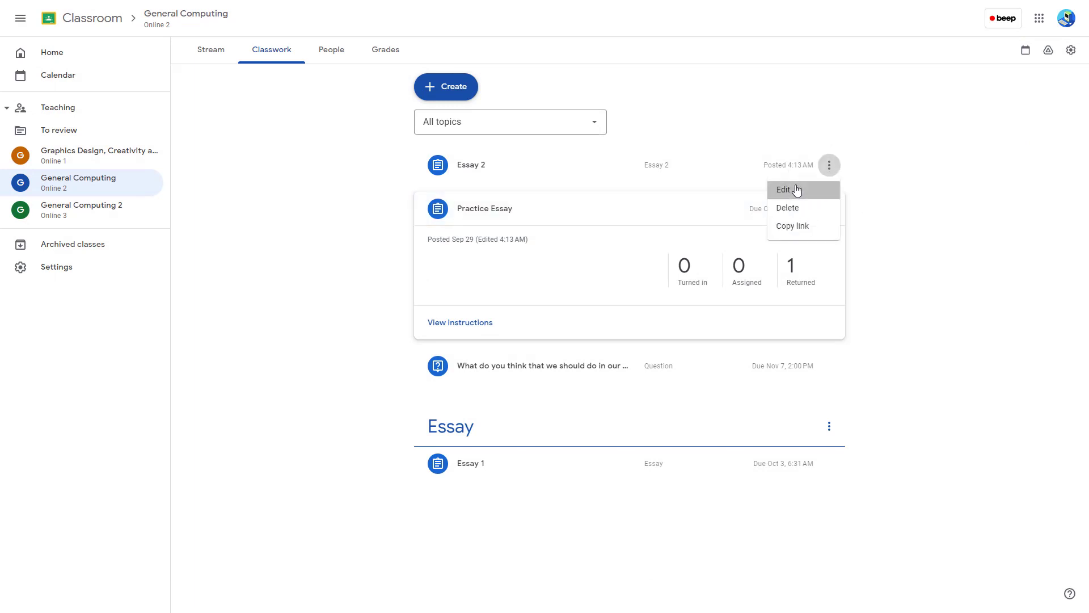
{"action": "left_click", "coordinate": [796, 188]}
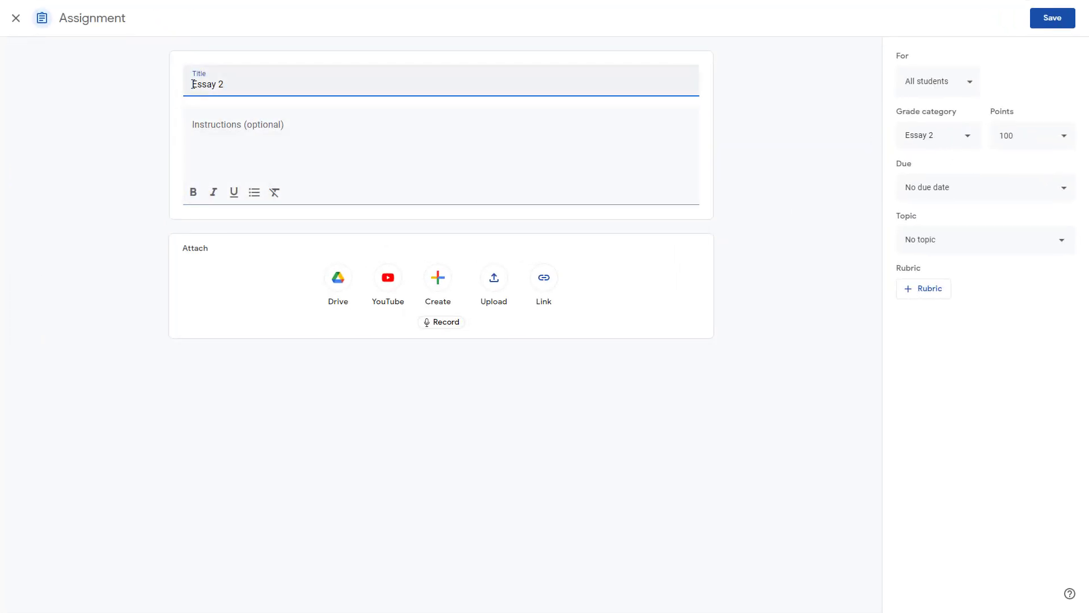
{"action": "left_click", "coordinate": [950, 147]}
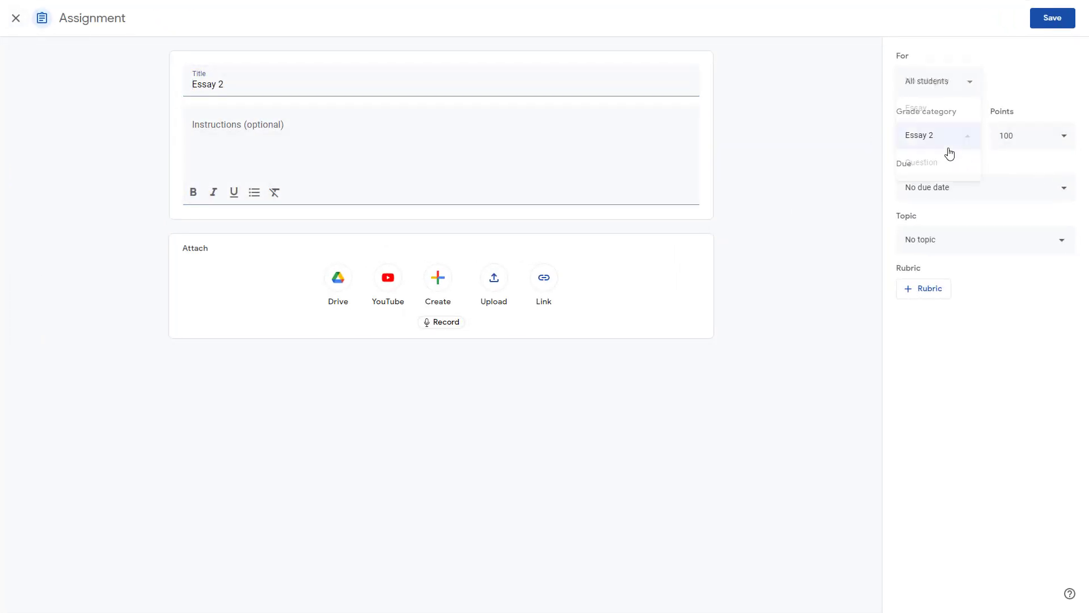
{"action": "left_click", "coordinate": [939, 116]}
{"action": "left_click", "coordinate": [937, 142]}
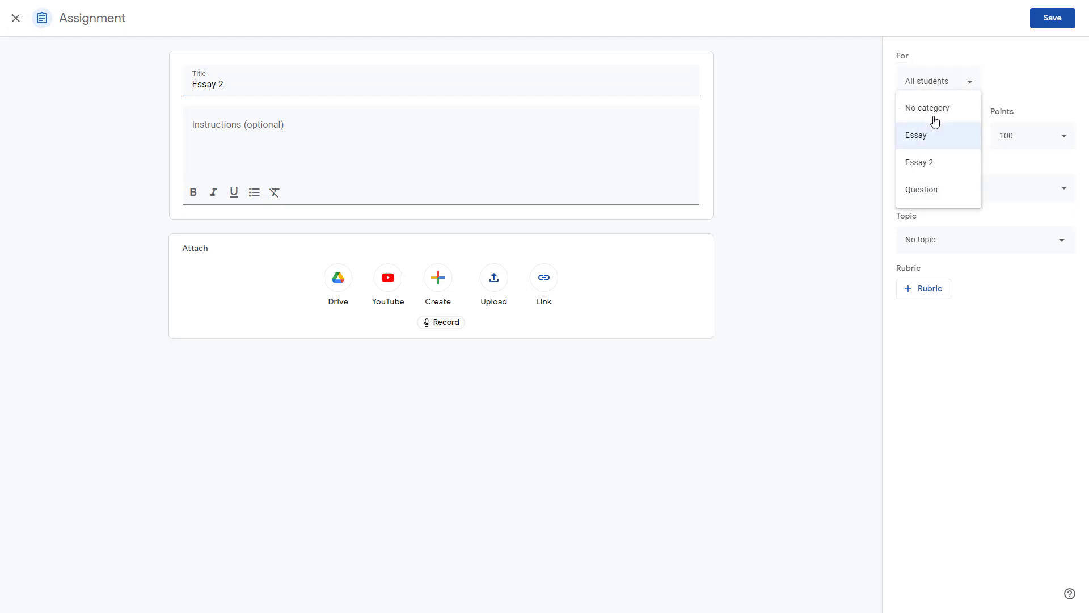
{"action": "left_click", "coordinate": [927, 165]}
{"action": "left_click", "coordinate": [938, 140]}
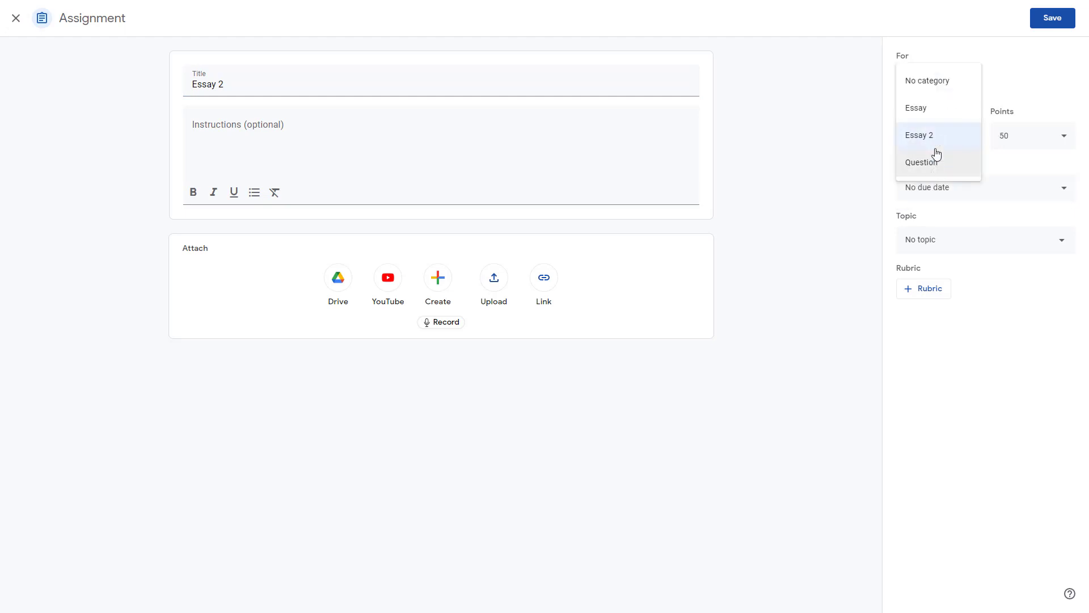
{"action": "left_click", "coordinate": [937, 141]}
{"action": "left_click", "coordinate": [1045, 21]}
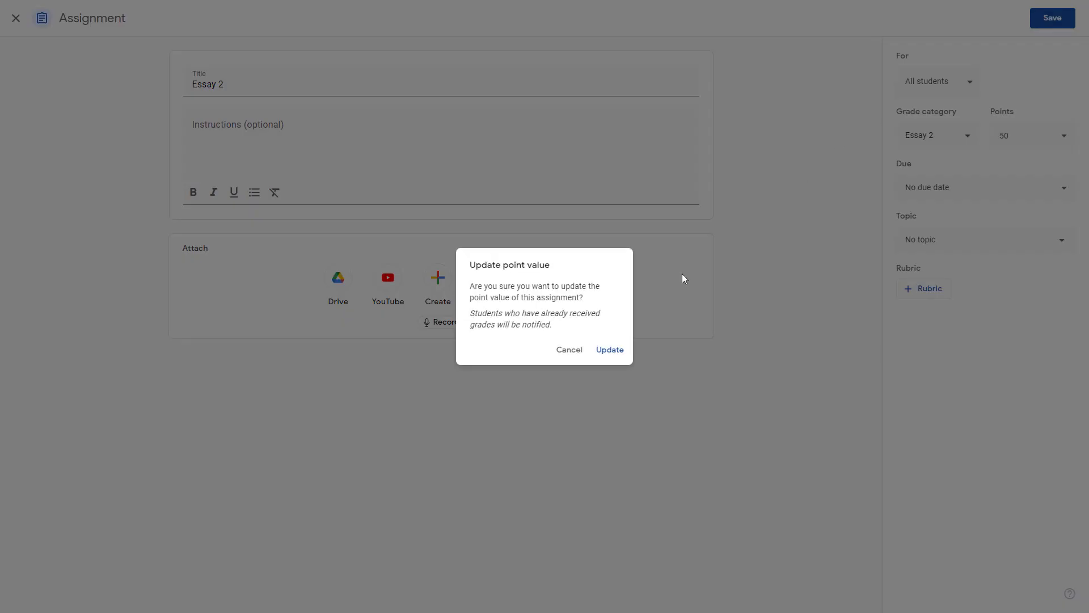
{"action": "left_click", "coordinate": [608, 350]}
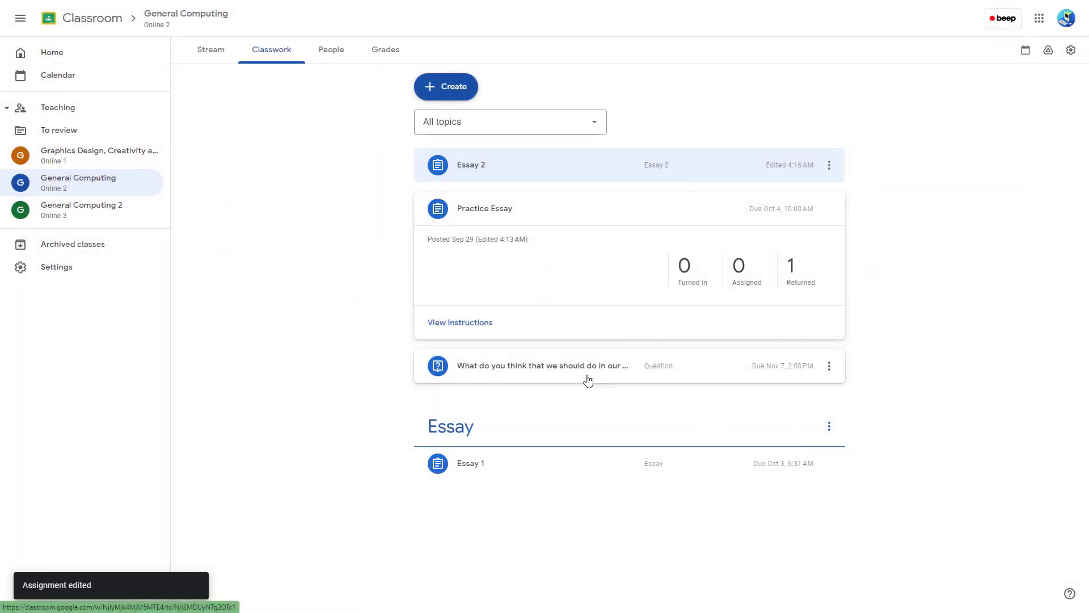
- Reapply the Question grade category to the field trip question to make it worth 200 points, and save the point value update
{"action": "left_click", "coordinate": [829, 366]}
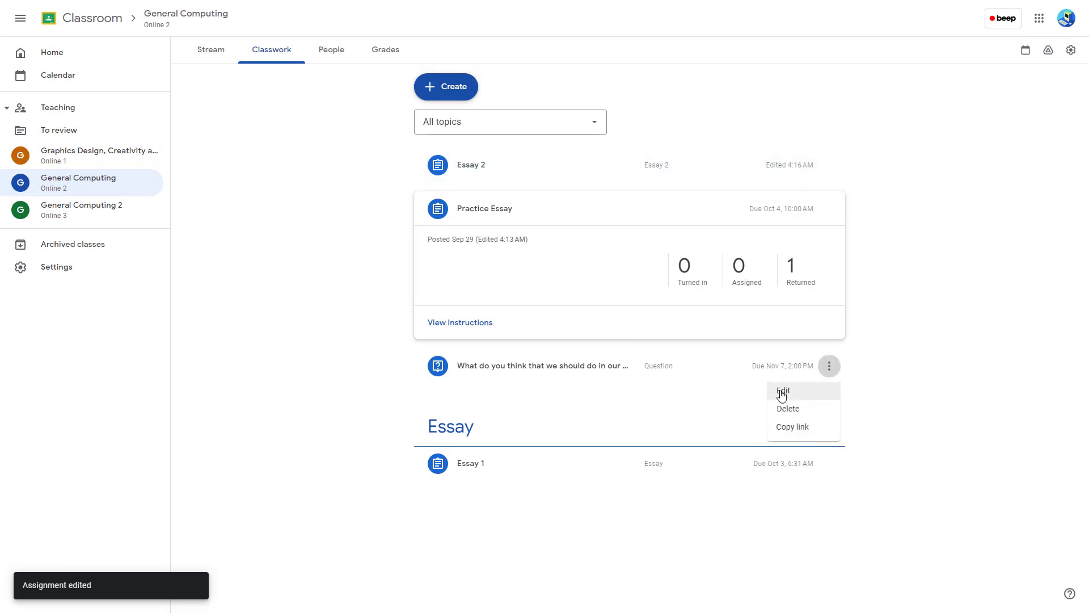
{"action": "left_click", "coordinate": [782, 391]}
{"action": "left_click", "coordinate": [958, 147]}
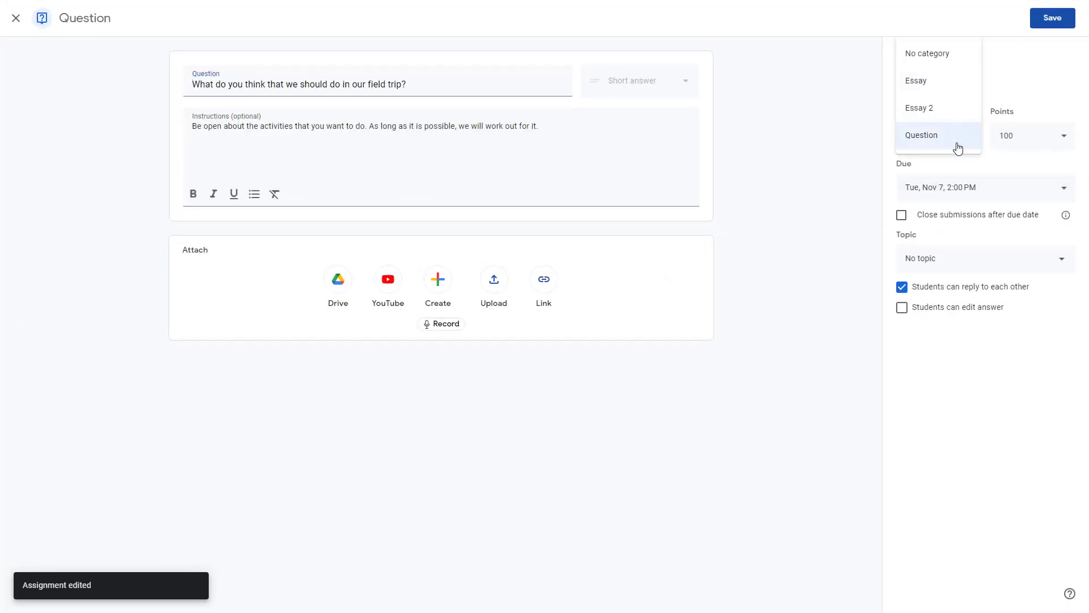
{"action": "left_click", "coordinate": [944, 110]}
{"action": "left_click", "coordinate": [944, 134]}
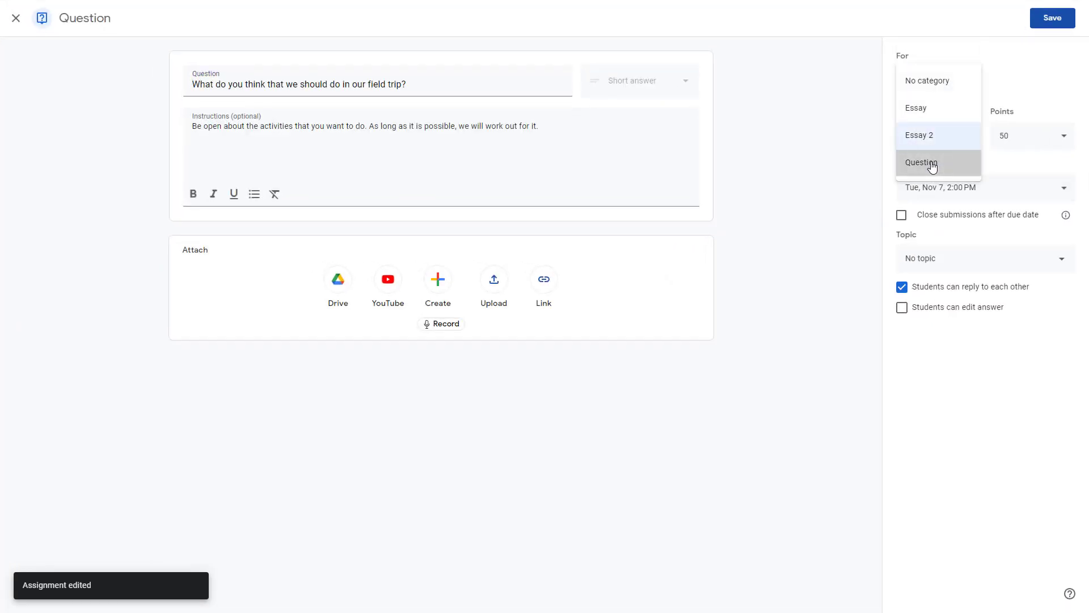
{"action": "left_click", "coordinate": [932, 165]}
{"action": "left_click", "coordinate": [1050, 19]}
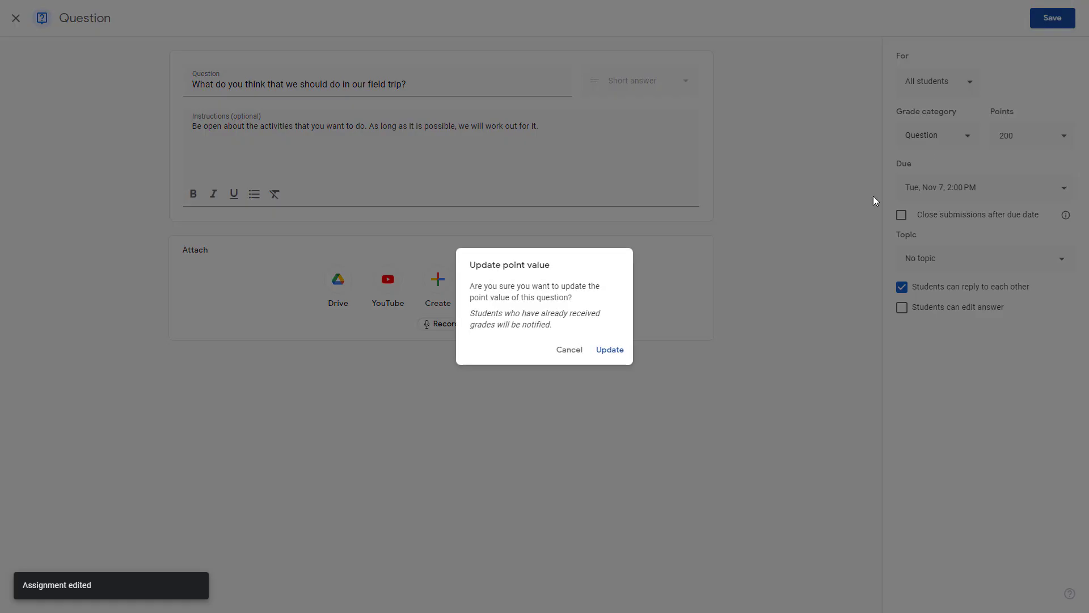
{"action": "left_click", "coordinate": [610, 350]}
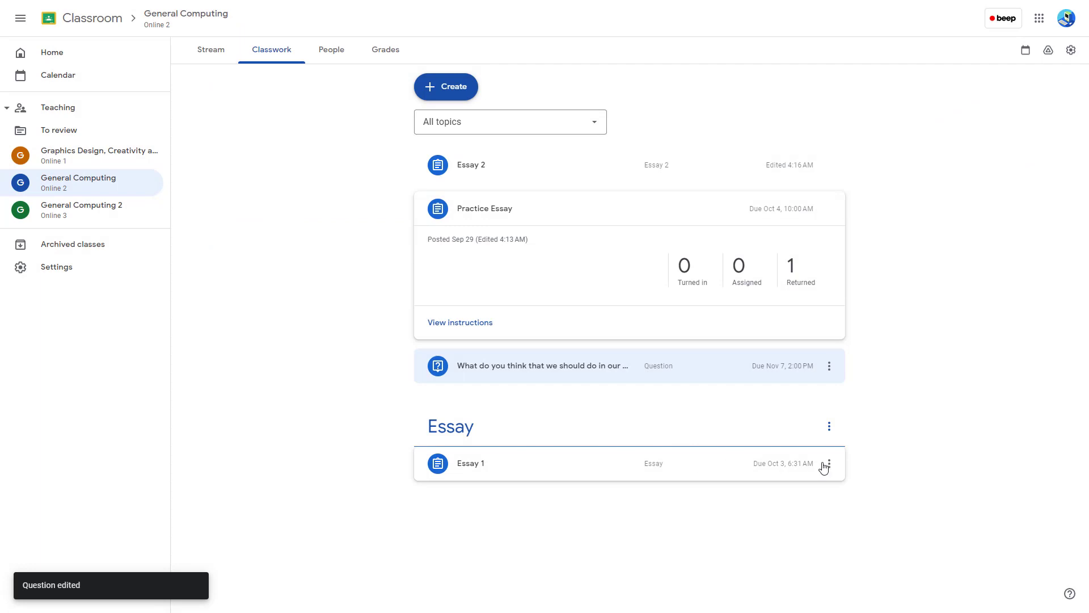
- Reapply the Essay grade category with 100 points to the Essay 1 assignment, save it, and open the class grades
{"action": "left_click", "coordinate": [819, 463]}
{"action": "left_click", "coordinate": [800, 487]}
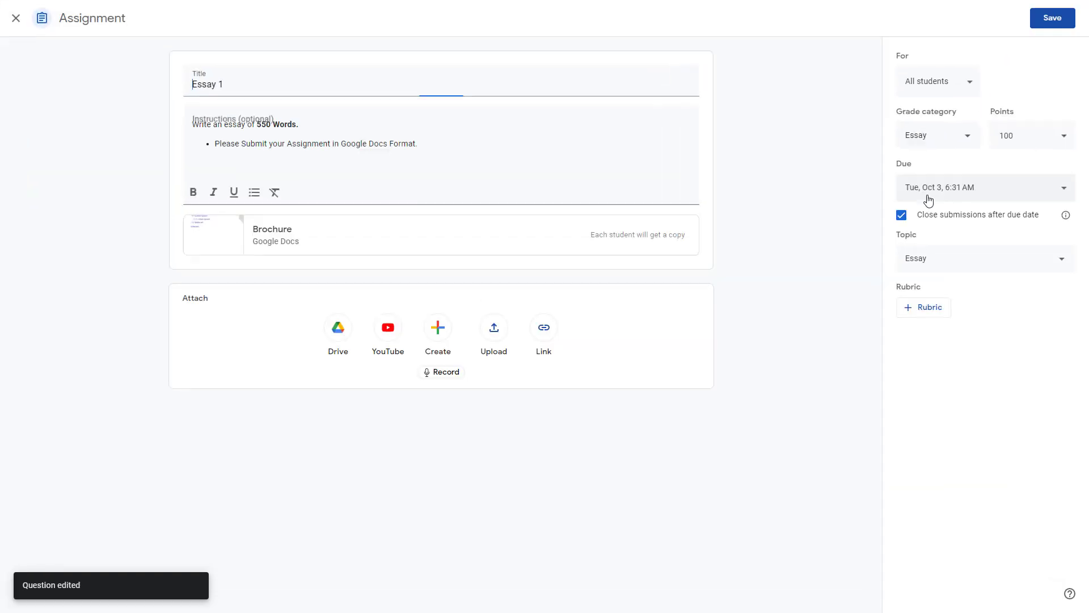
{"action": "left_click", "coordinate": [929, 146]}
{"action": "left_click", "coordinate": [920, 165]}
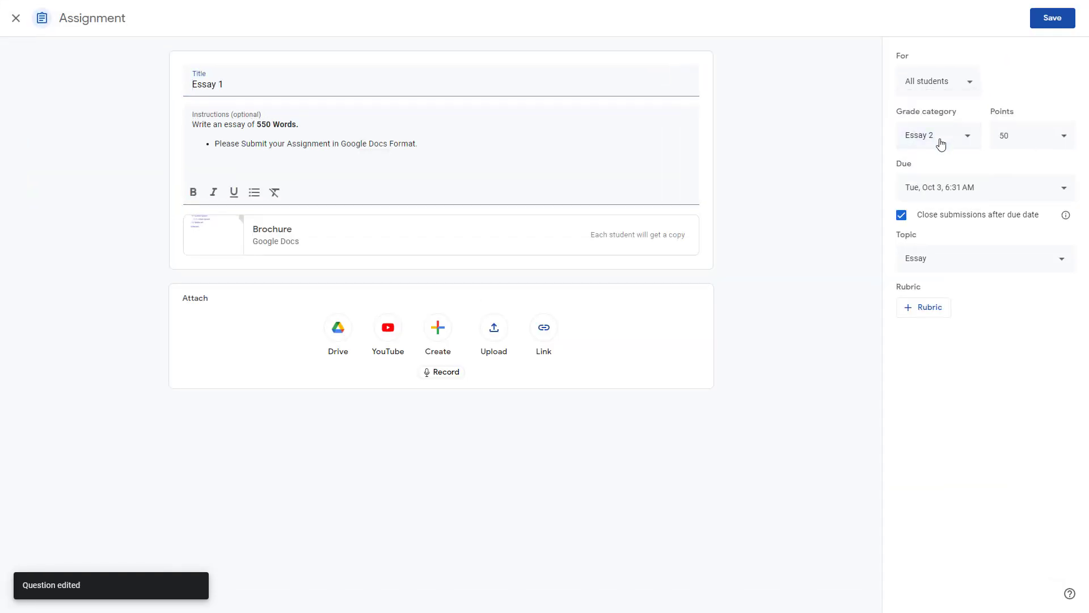
{"action": "left_click", "coordinate": [943, 141]}
{"action": "left_click", "coordinate": [943, 109]}
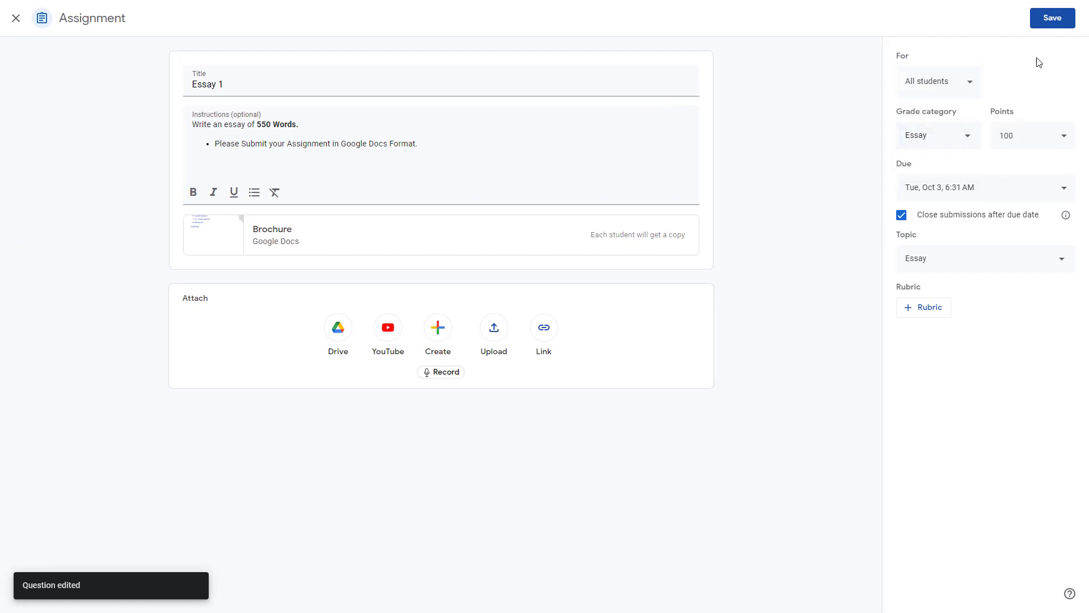
{"action": "left_click", "coordinate": [1039, 24]}
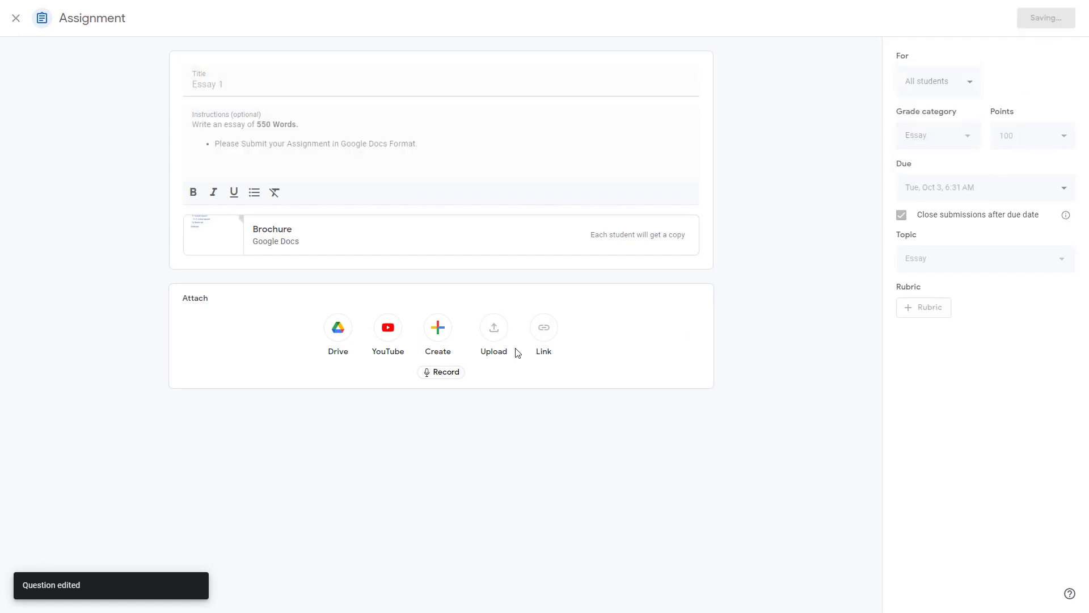
{"action": "left_click", "coordinate": [391, 49]}
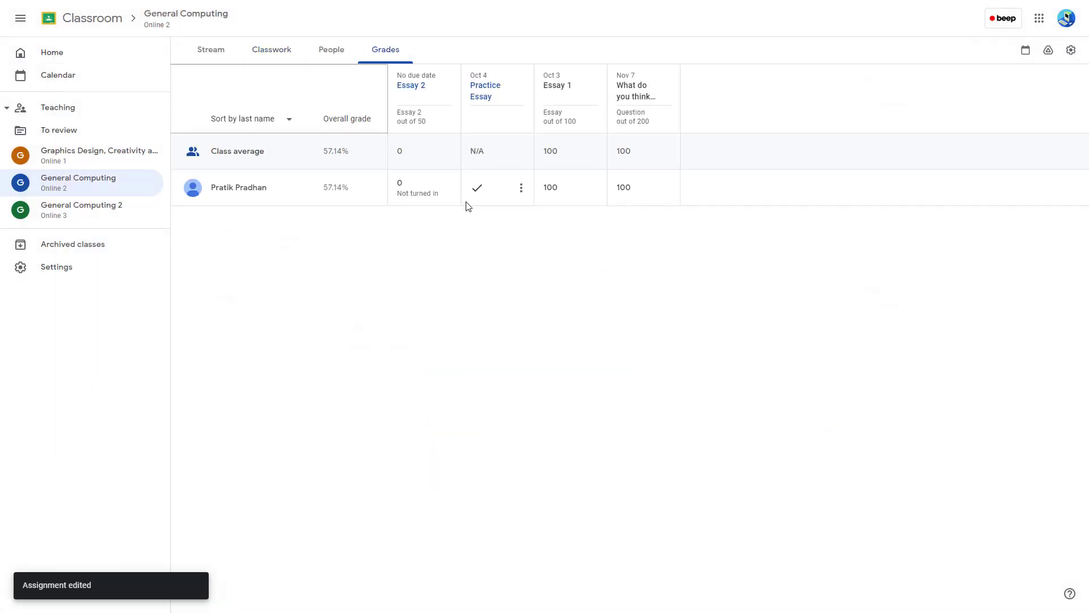